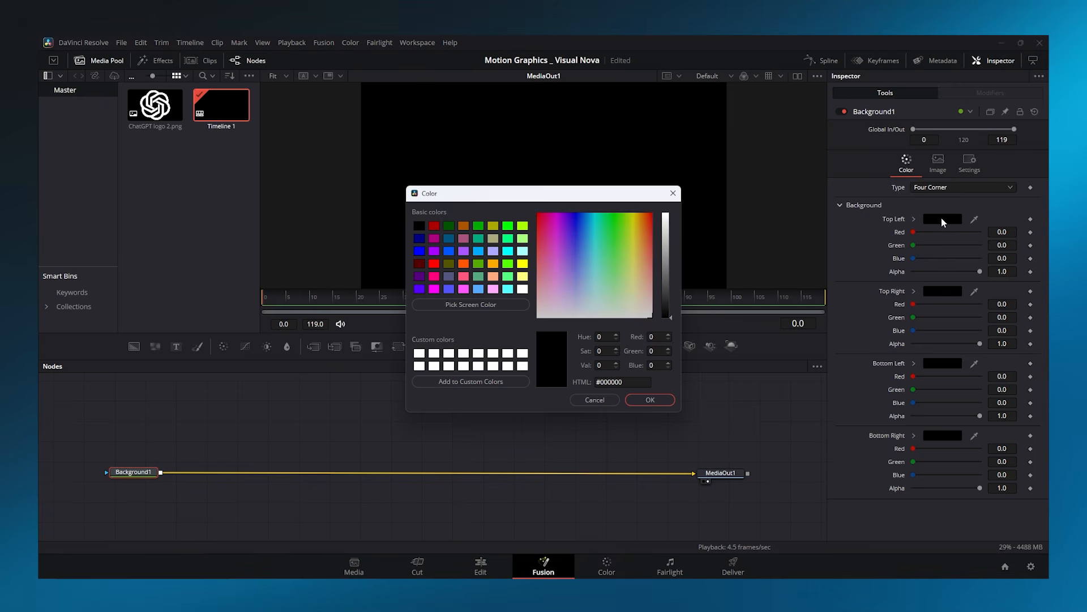
Set the top left corner colour of Background1 to dark blue #001b27
click(452, 240)
drag(669, 264, 661, 315)
triple_click(626, 383)
key(ctrl+c)
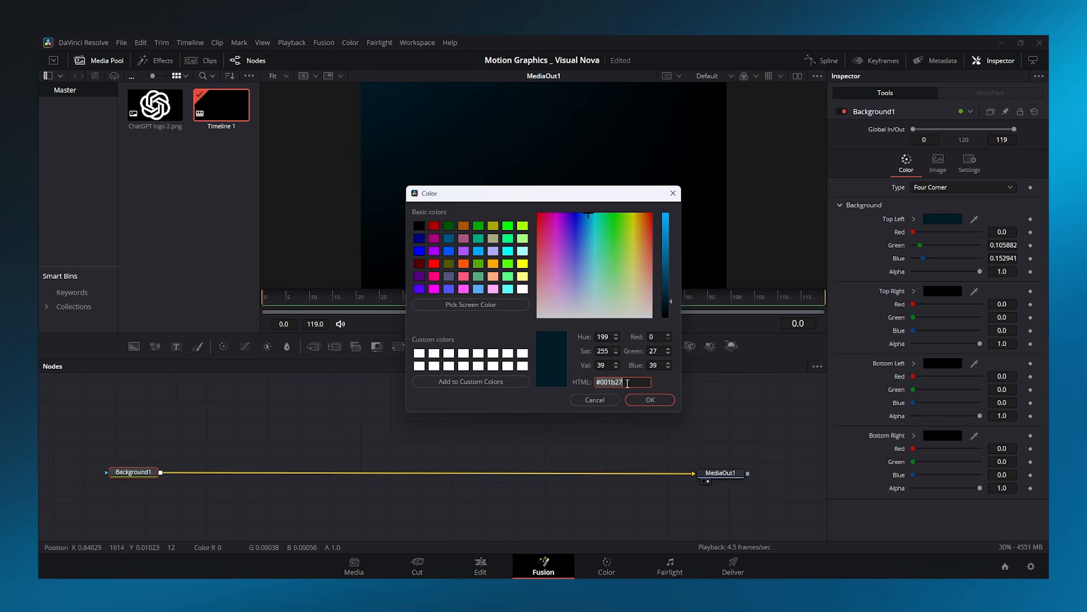
click(644, 400)
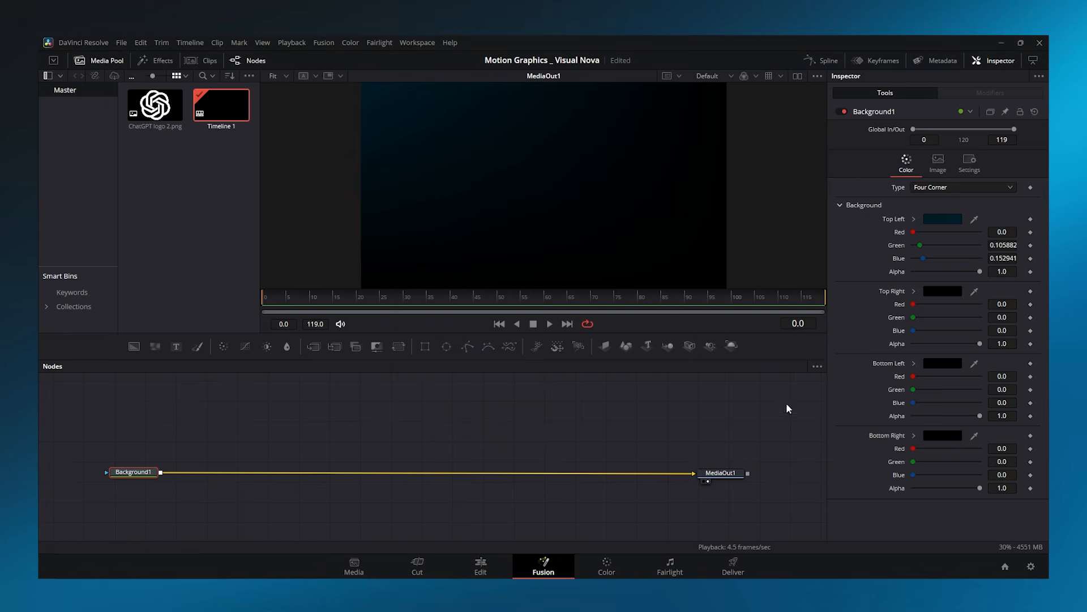
Give the bottom right corner of Background1 the same dark blue colour, #001b27
click(938, 437)
triple_click(629, 380)
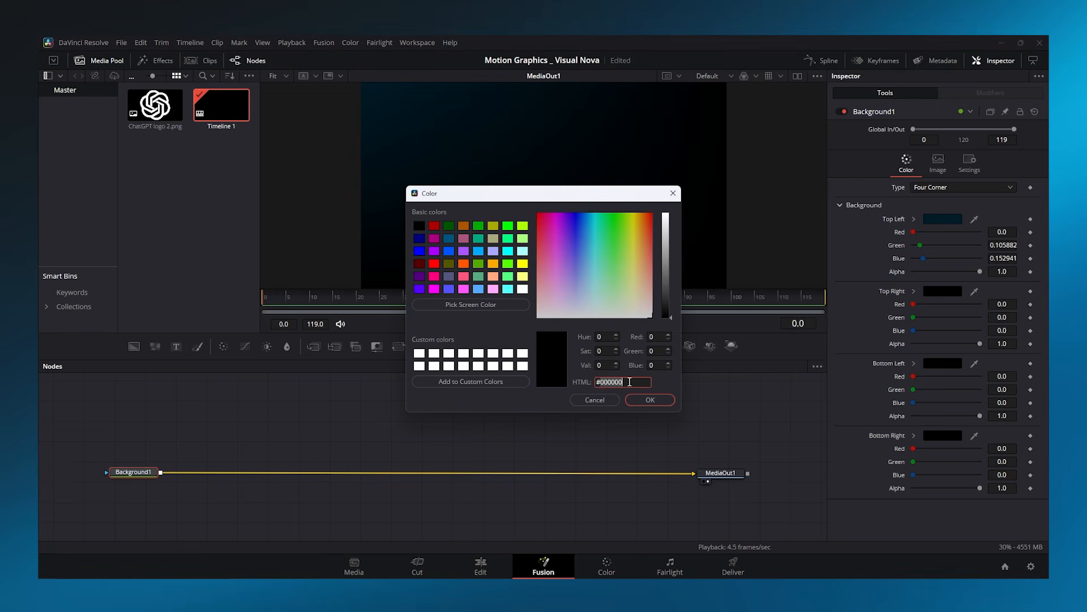
key(ctrl+v)
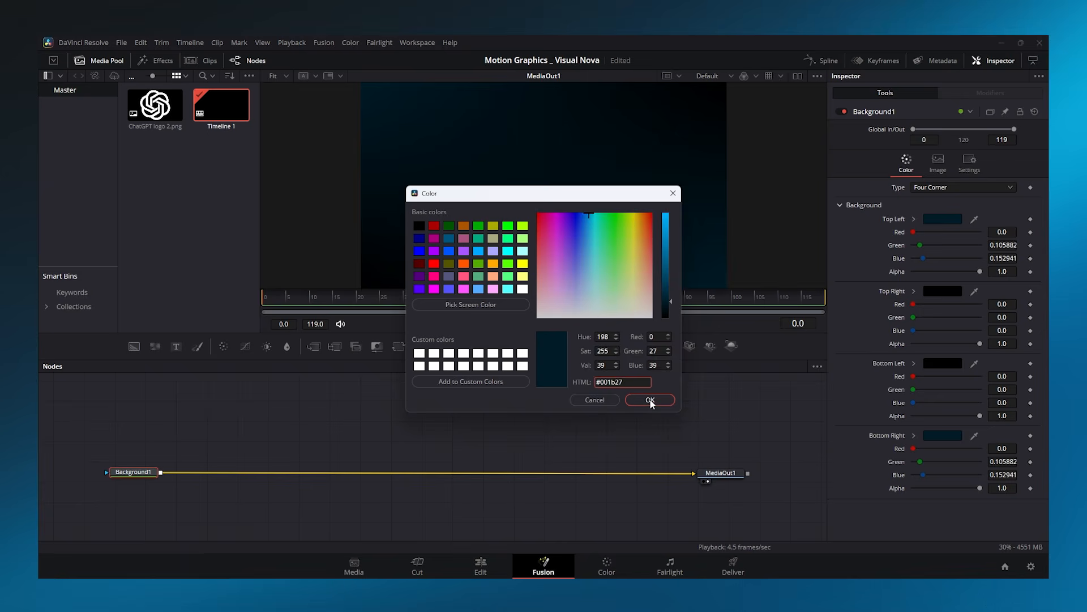
click(650, 399)
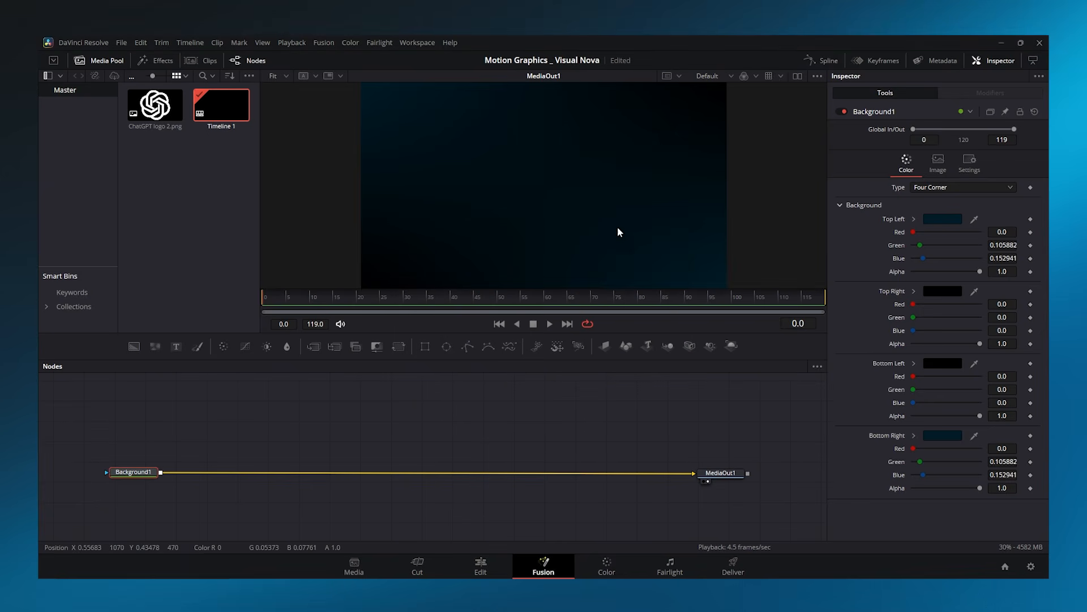
Add a Grid node after Background1 and set both its row cells and column cells to 35
key(shift+space)
text(gri)
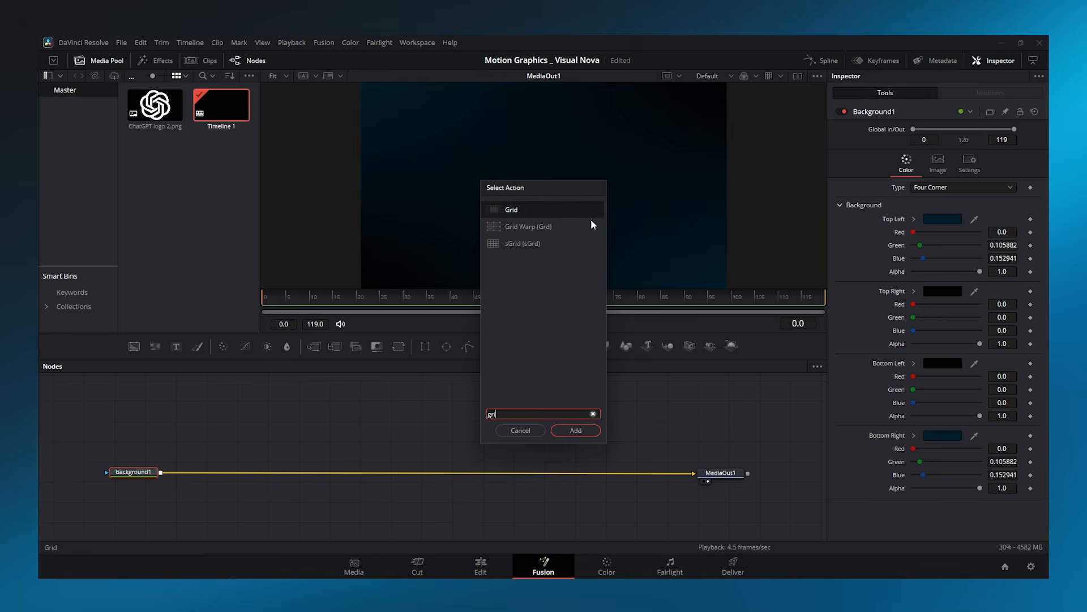
click(575, 431)
click(1003, 156)
key(Tab)
text(35)
key(Tab)
Set the grid's line colour to very dark blue #001119
click(943, 215)
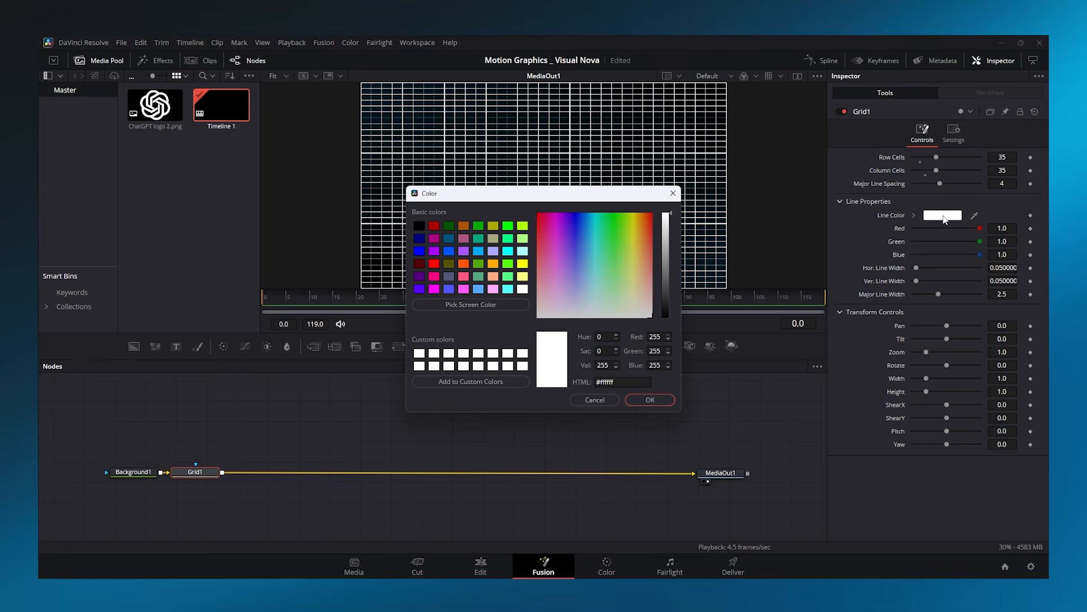
click(446, 239)
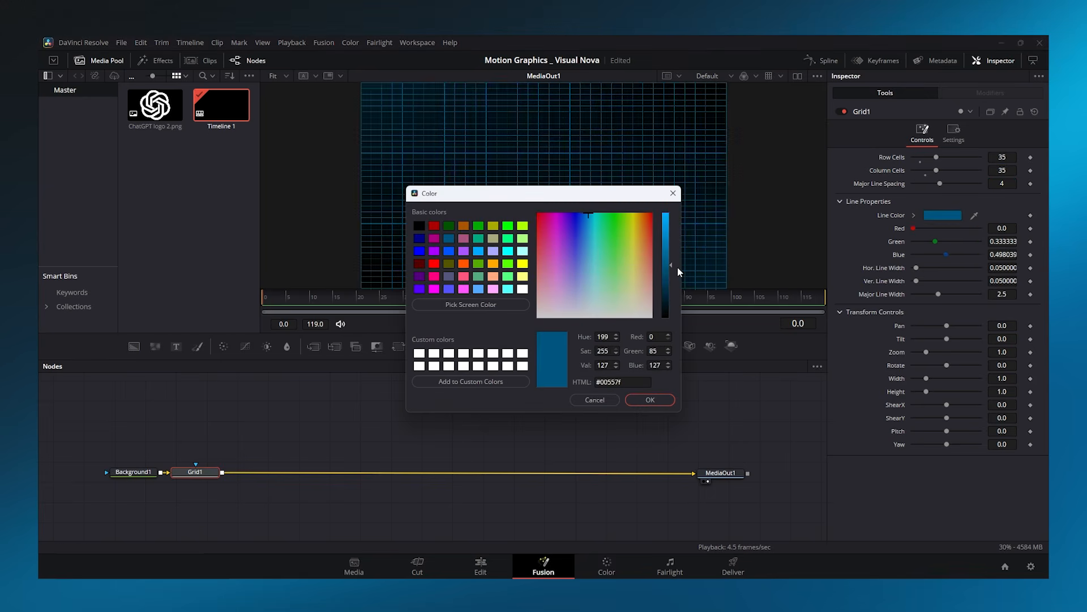
drag(671, 265, 668, 307)
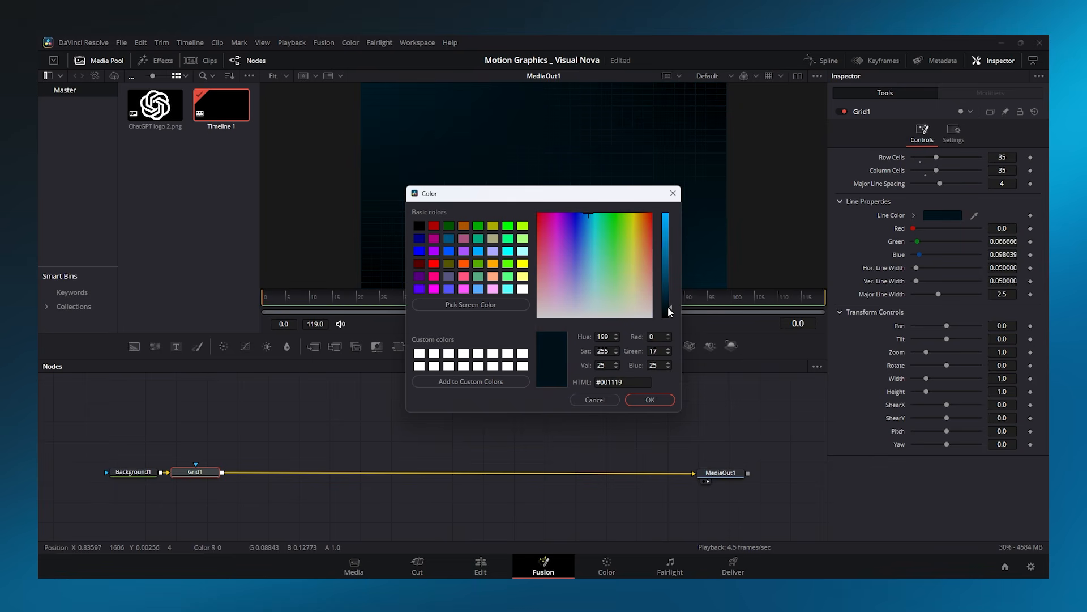
drag(615, 192, 596, 316)
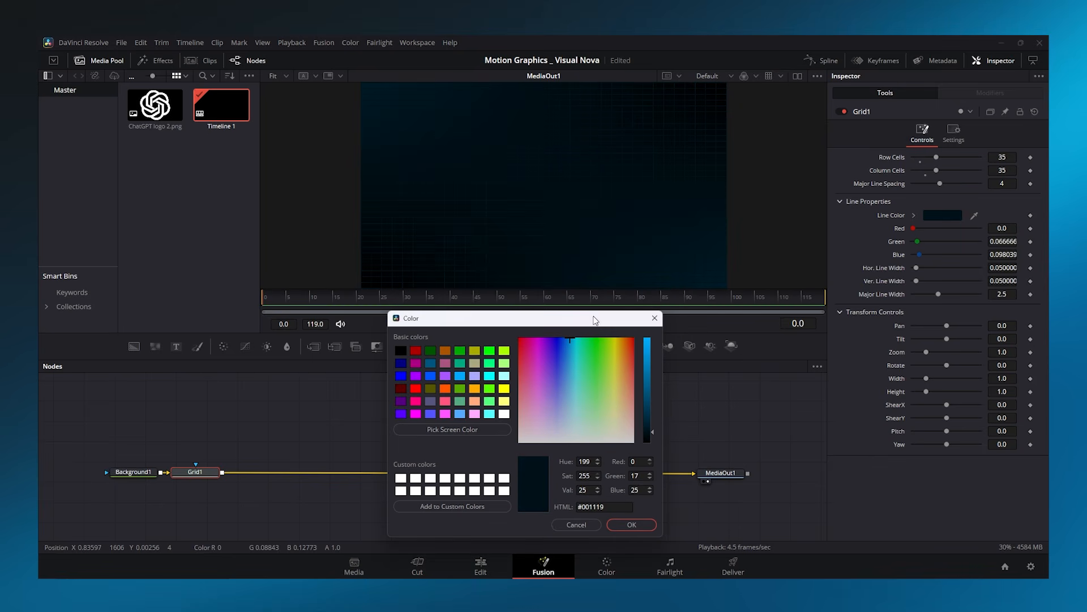
click(632, 525)
Set the grid's horizontal and vertical line widths to 0.004
drag(1007, 268, 989, 268)
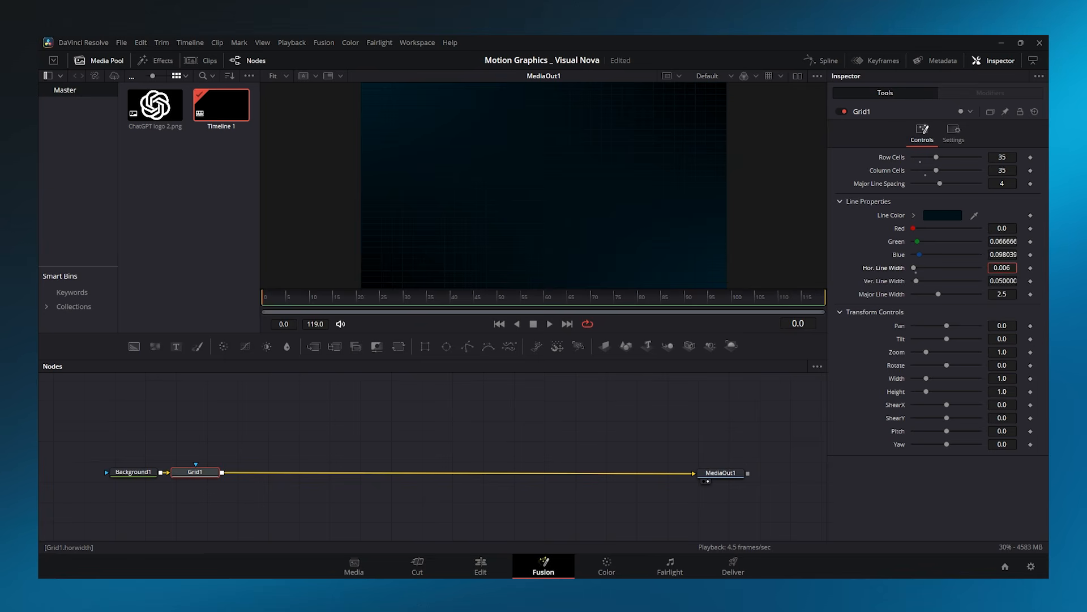
click(1005, 281)
text(0.004)
key(Tab)
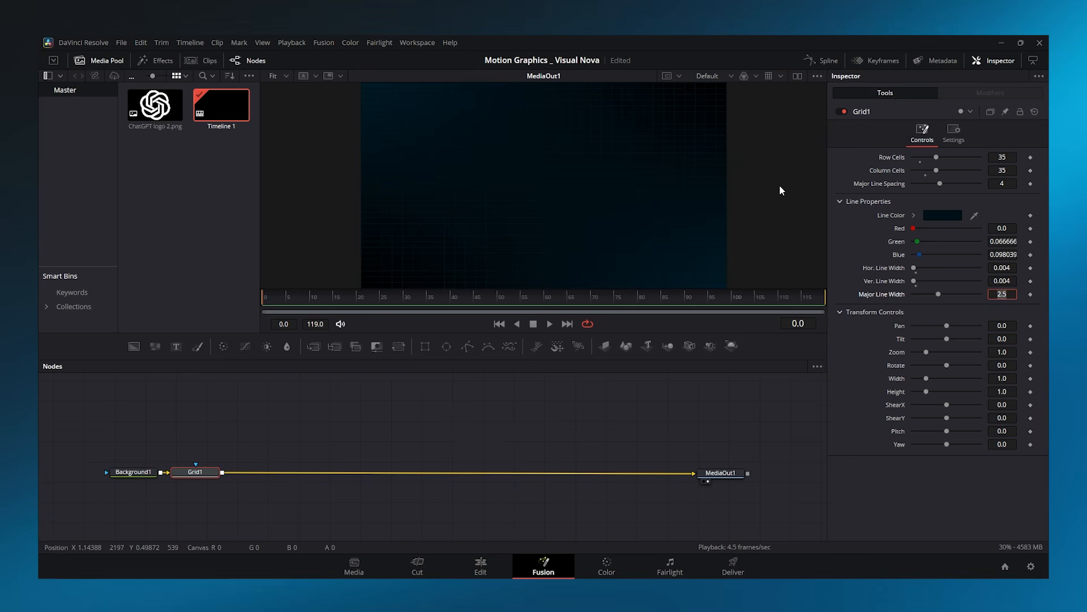
Merge a new Background node over the grid and attach a Polygon mask to it
click(317, 345)
drag(136, 347, 257, 465)
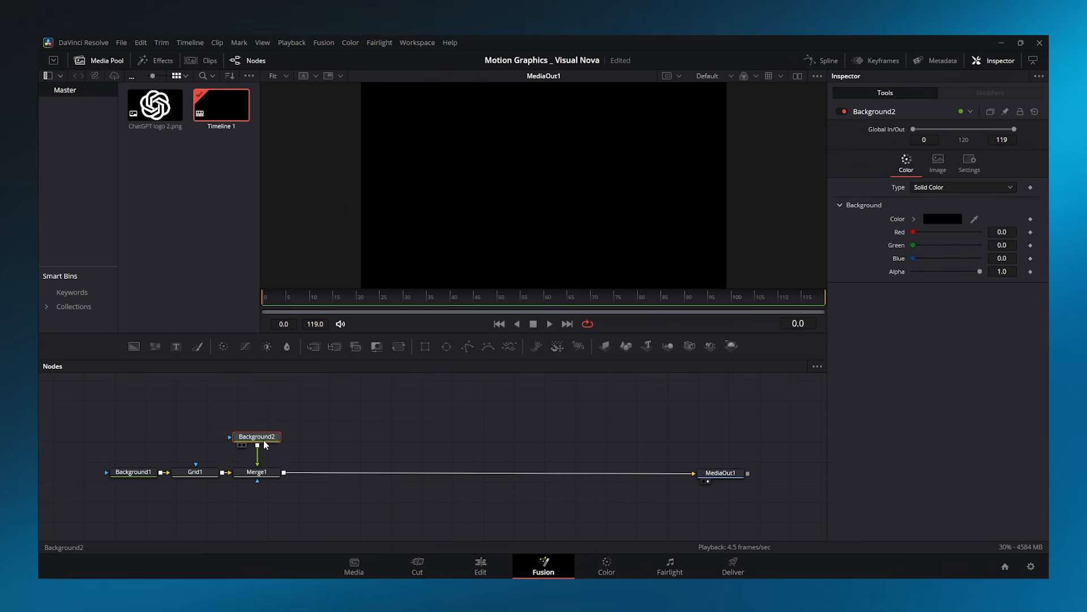
drag(469, 349, 257, 436)
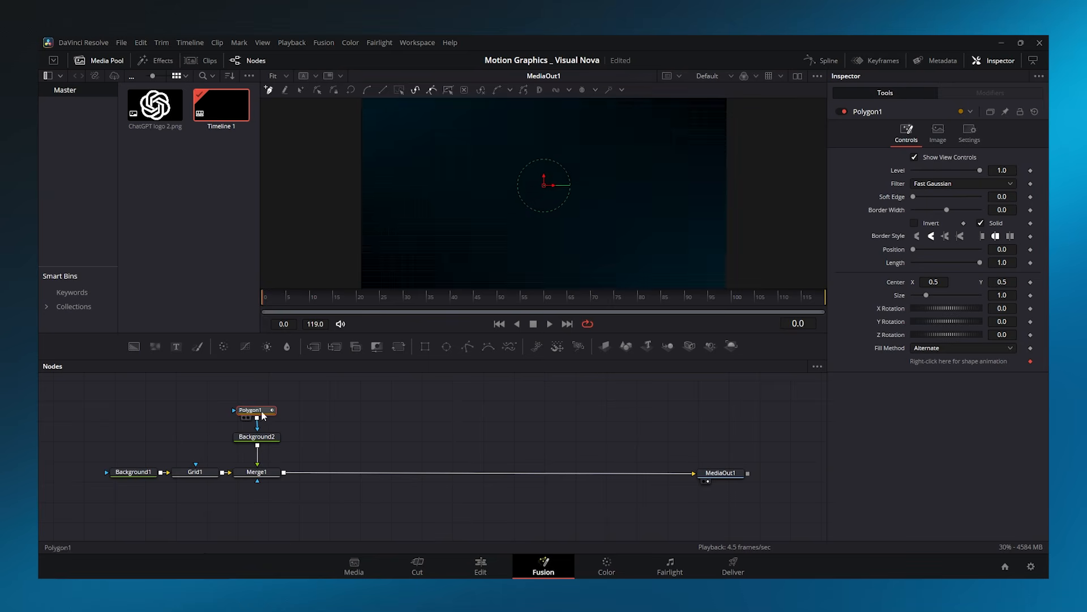
Draw an open five-point polygon path waving across the whole frame, with both ends outside the canvas, and smooth its inner points
click(457, 147)
click(519, 212)
click(609, 164)
click(695, 190)
click(609, 164)
click(368, 90)
click(521, 214)
click(368, 90)
click(457, 147)
click(369, 91)
Refine the polygon's points and curve handles into an even wave with two crests and one trough
drag(485, 152, 486, 146)
drag(457, 146, 451, 161)
click(519, 211)
drag(548, 215, 511, 212)
drag(384, 183, 381, 194)
drag(451, 161, 443, 162)
drag(608, 165, 646, 172)
drag(695, 190, 695, 196)
click(620, 171)
drag(620, 171, 620, 174)
Give Polygon1 a border width of 0.0023 and soft edge of 0.0019, and colour Background2 white
mouse_move(1002, 209)
mouse_down()
mouse_move(1015, 209)
mouse_move(1005, 197)
mouse_up()
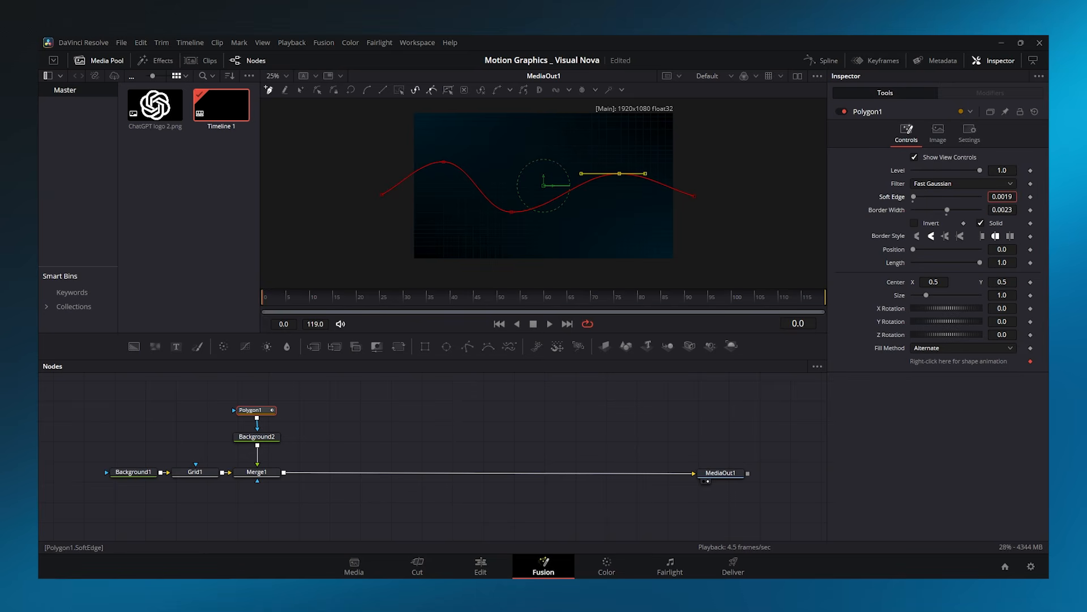
click(267, 439)
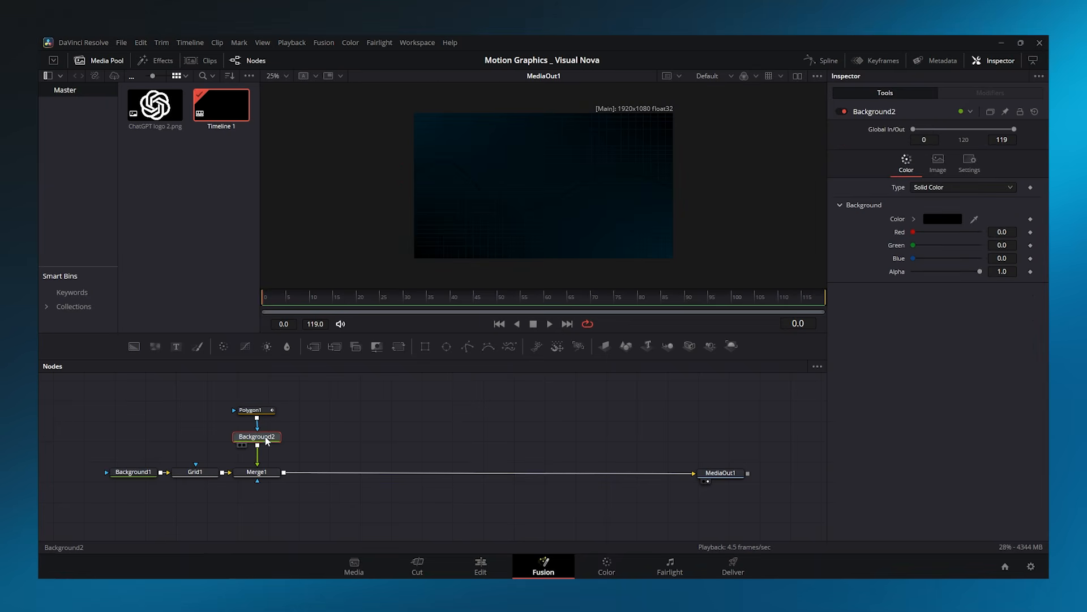
click(943, 219)
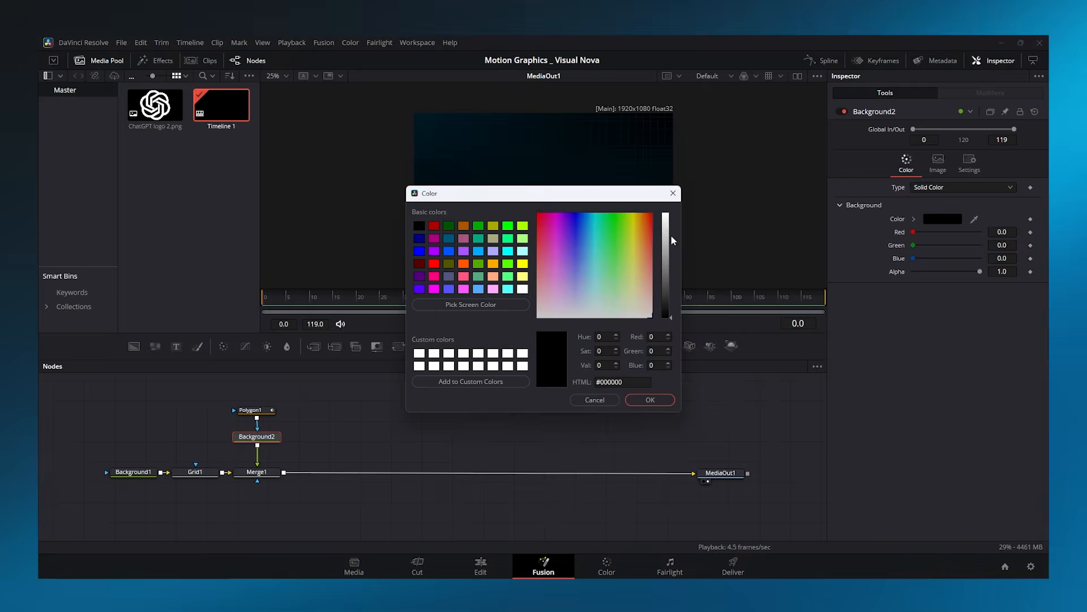
drag(671, 236, 670, 213)
click(646, 398)
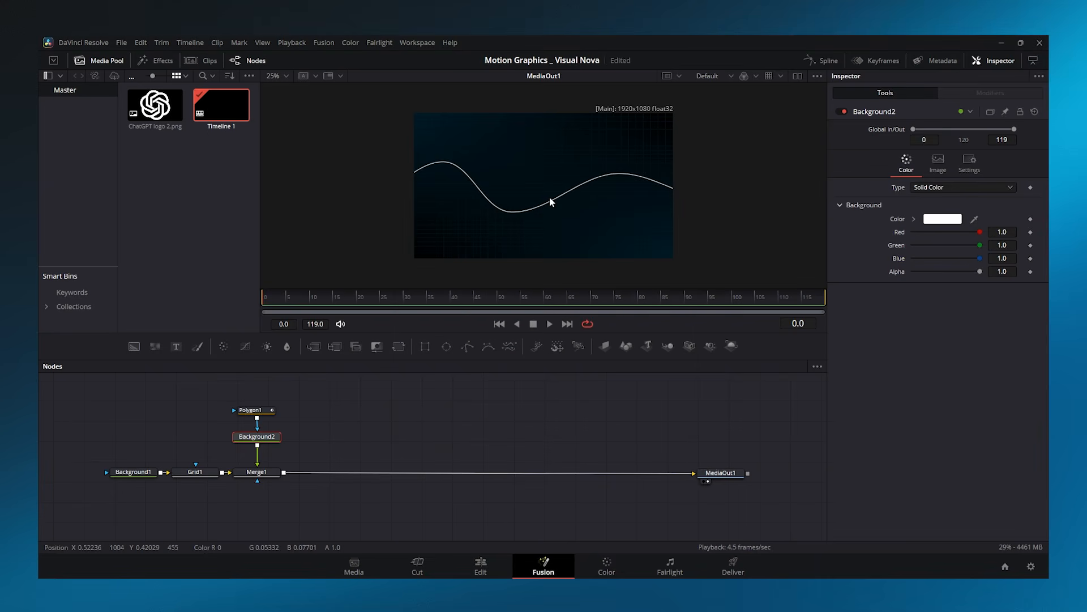
scroll(549, 197, up, 2)
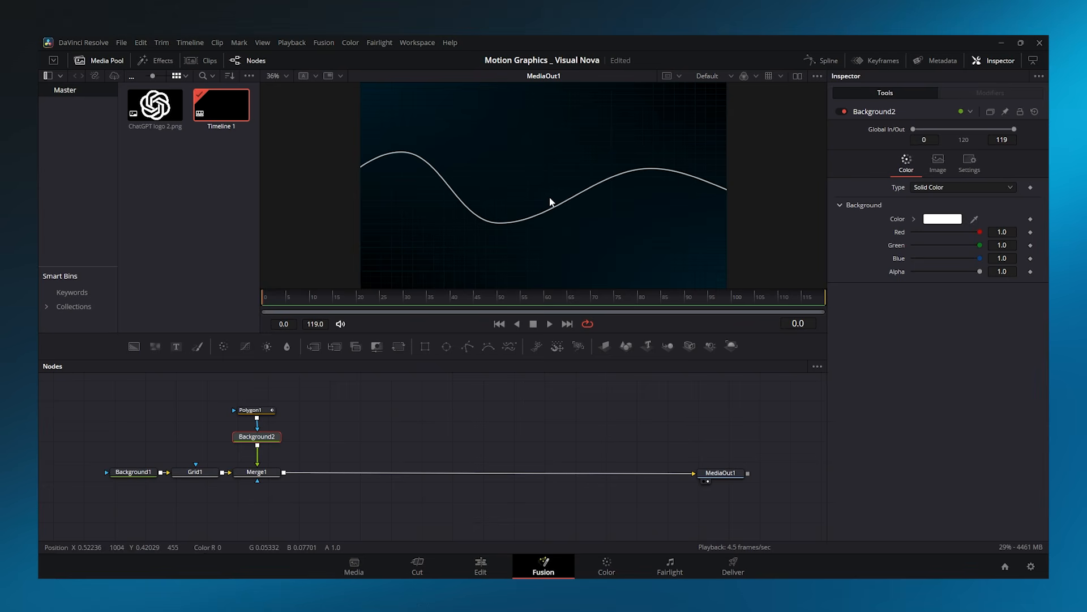
Animate Polygon1's Length with keyframes from 0.11 at frame 0 to 1.0 at frame 90
click(263, 412)
drag(981, 264, 927, 265)
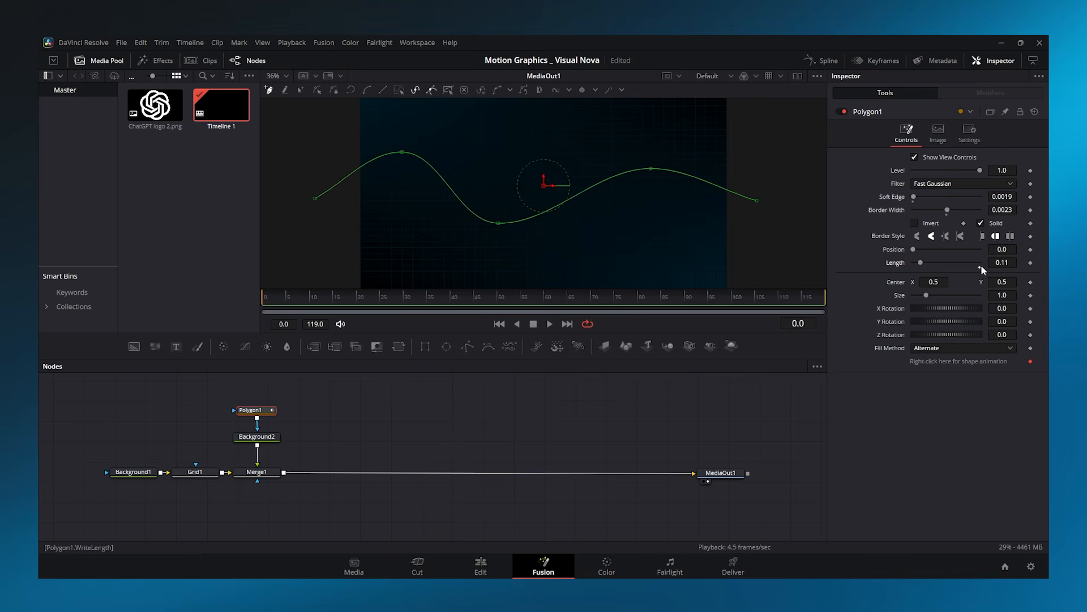
click(1031, 263)
drag(666, 299, 686, 300)
drag(921, 264, 1013, 267)
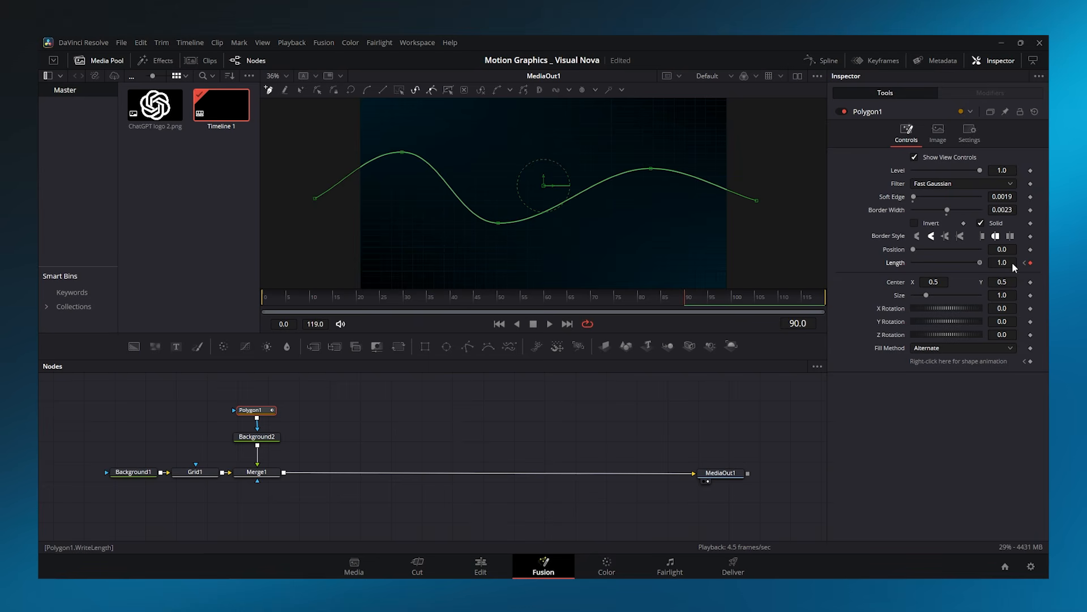
Smooth Polygon1's Length keyframes in the Spline editor, then close the editor
click(828, 60)
click(460, 406)
drag(797, 382, 594, 501)
key(s)
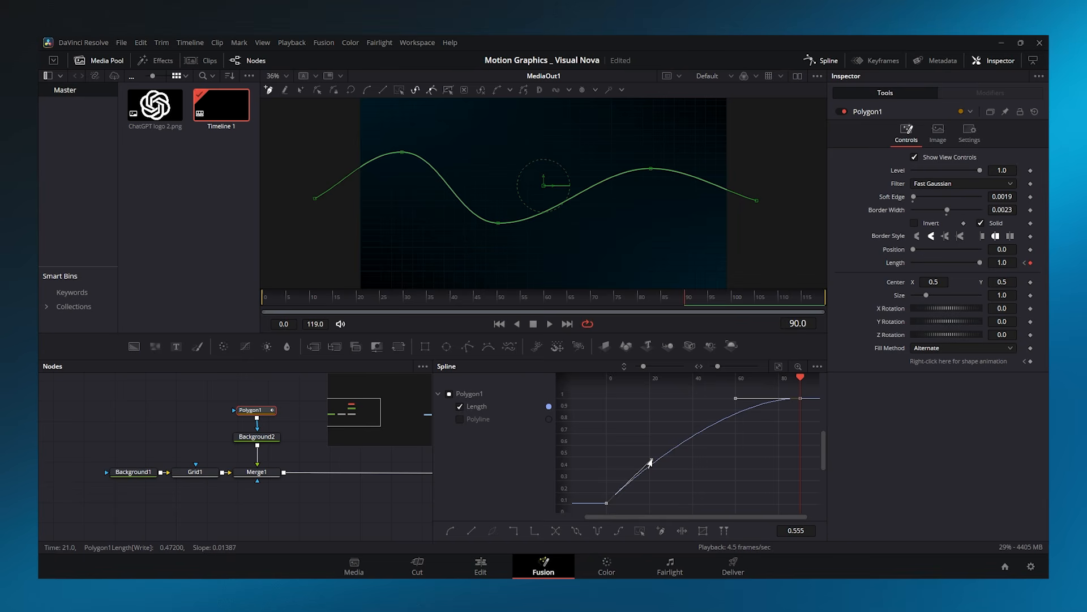
click(827, 61)
click(533, 418)
Play the line-drawing animation from the first frame to check its motion, then stop playback
drag(380, 301, 259, 296)
key(space)
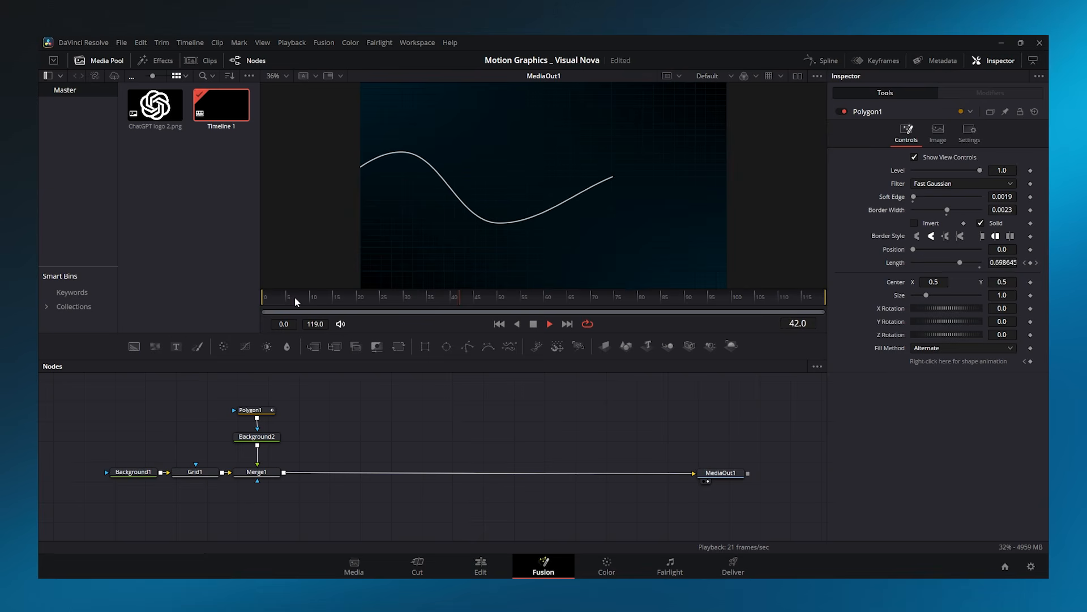
click(596, 308)
Copy the Polygon1, Background2 and Merge1 group and paste five duplicates along the node graph
drag(286, 396, 250, 484)
key(ctrl+c)
key(ctrl+v)
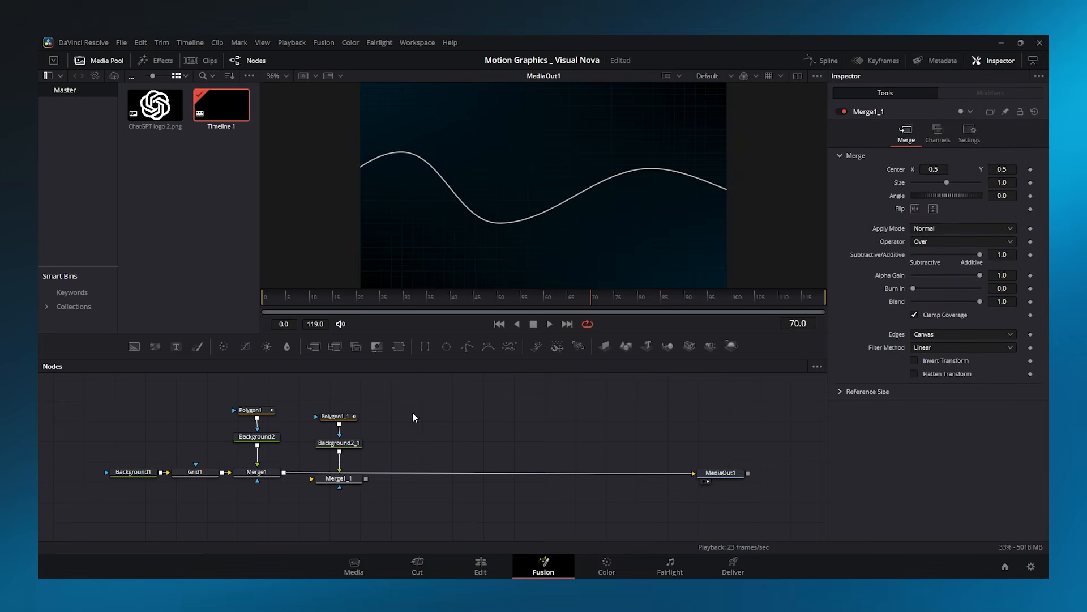
key(ctrl+v)
click(489, 411)
key(ctrl+v)
click(550, 409)
key(ctrl+v)
click(634, 412)
key(ctrl+v)
Insert the five duplicated Merge nodes into the connection between Merge1 and MediaOut1, spacing their groups evenly
drag(589, 382, 689, 485)
drag(545, 477, 544, 477)
drag(496, 390, 480, 485)
drag(488, 481, 472, 477)
drag(408, 390, 398, 485)
drag(408, 482, 403, 474)
drag(372, 393, 288, 490)
drag(338, 483, 328, 474)
drag(506, 392, 325, 477)
drag(429, 392, 392, 485)
drag(394, 475, 394, 477)
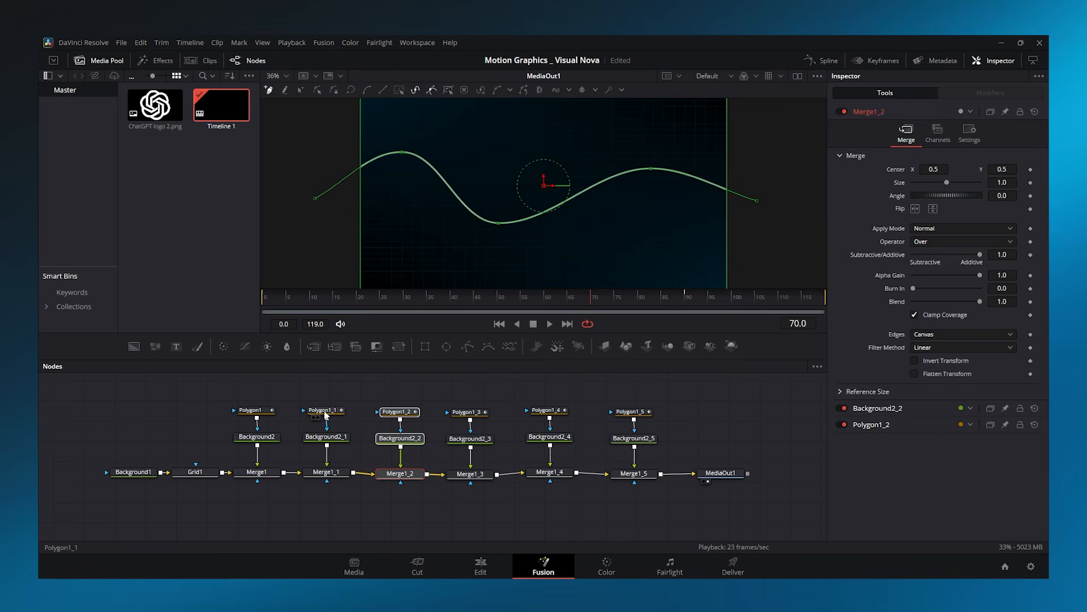
Set Polygon1_1's Center Y to 0.514 and colour Background2_1 red #ff0000
click(325, 411)
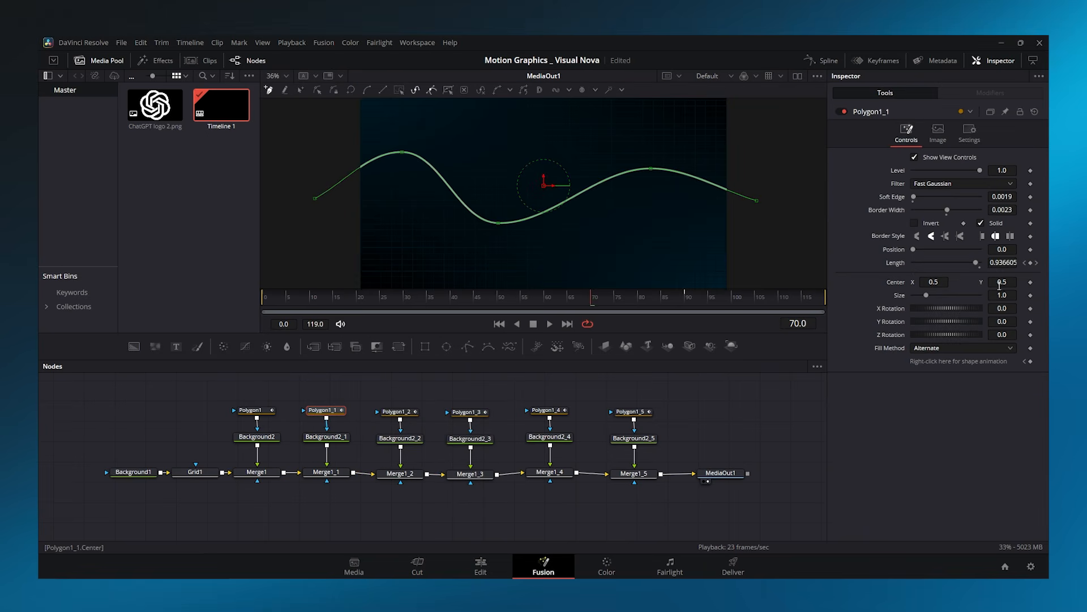
drag(1003, 283, 1016, 283)
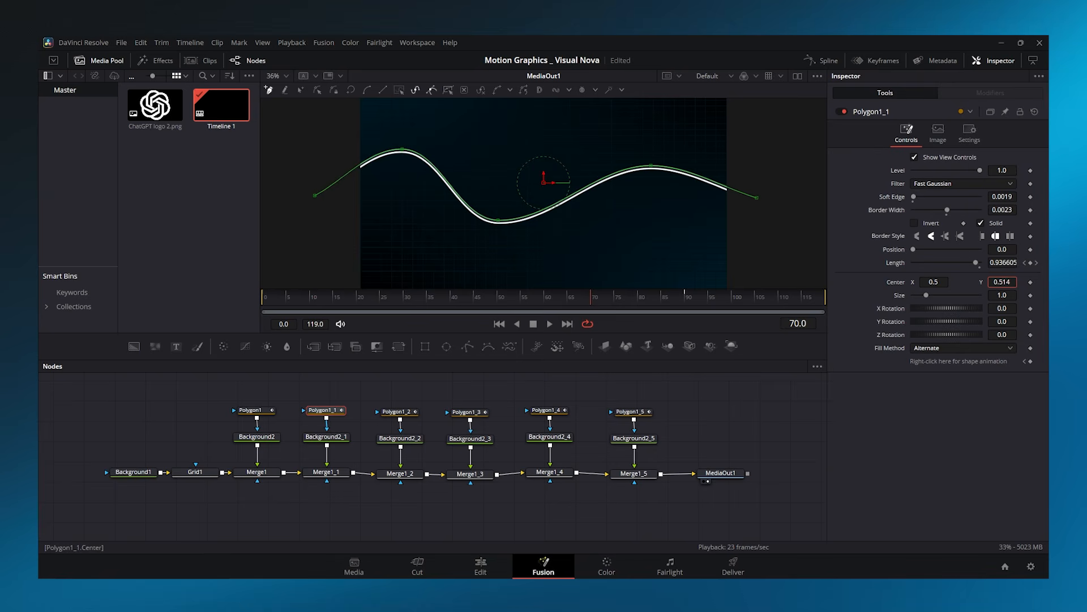
click(327, 437)
click(945, 221)
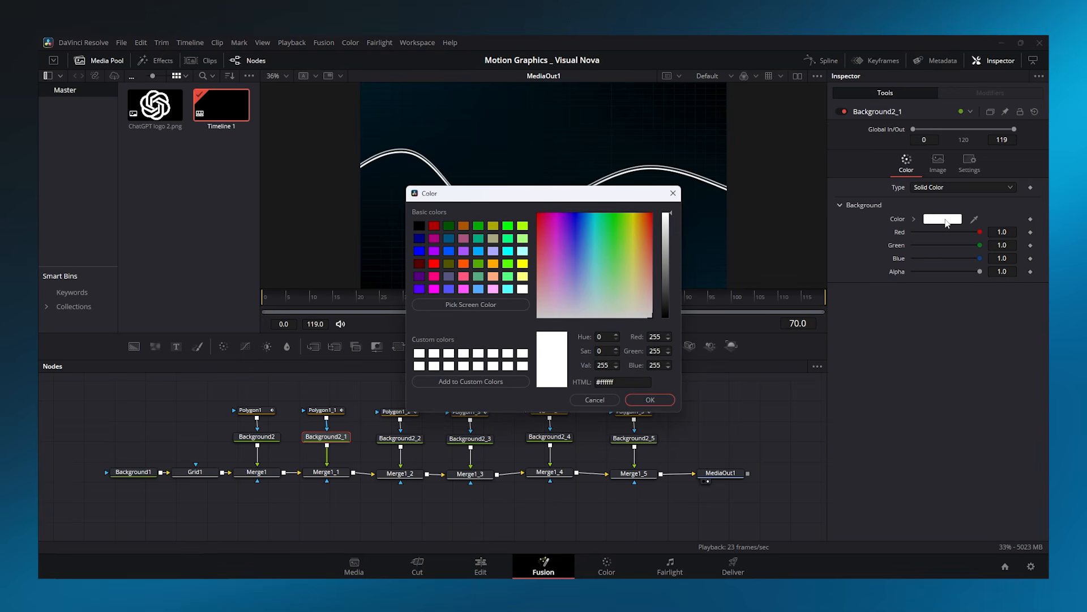
click(434, 226)
drag(671, 249, 671, 214)
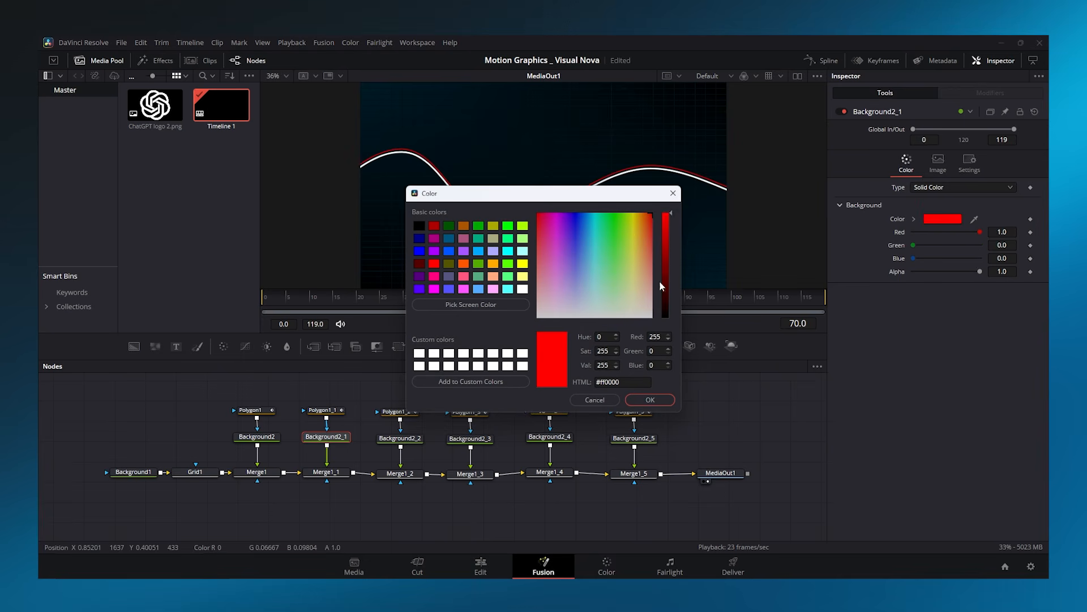
click(650, 400)
Set Polygon1_2's Center Y to 0.528 and colour Background2_2 orange #ff8000
click(405, 412)
drag(1001, 282, 1015, 282)
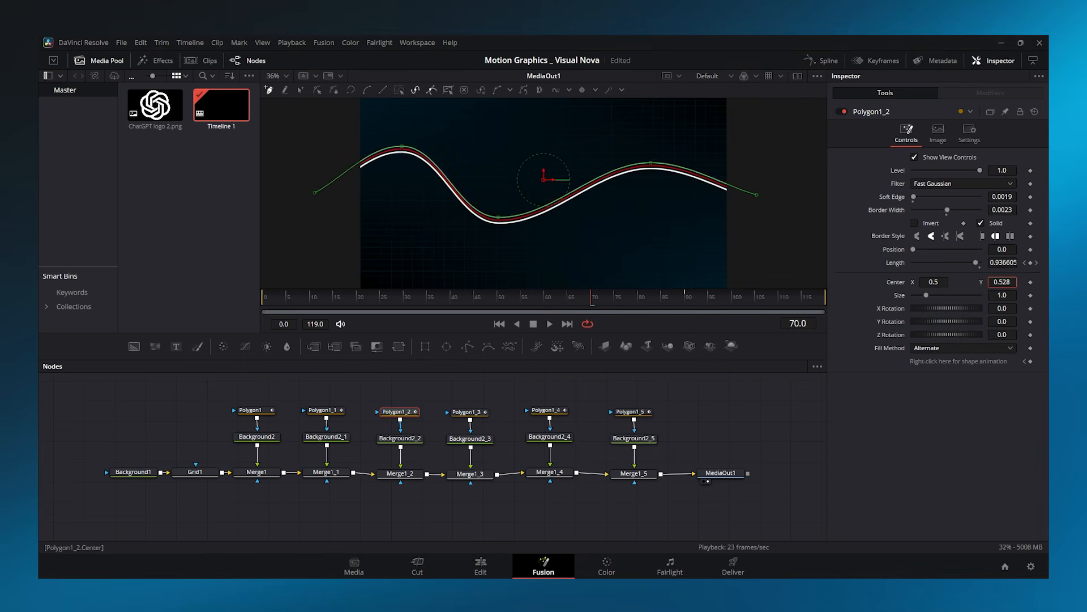
click(407, 440)
click(943, 221)
click(464, 226)
drag(670, 246, 671, 213)
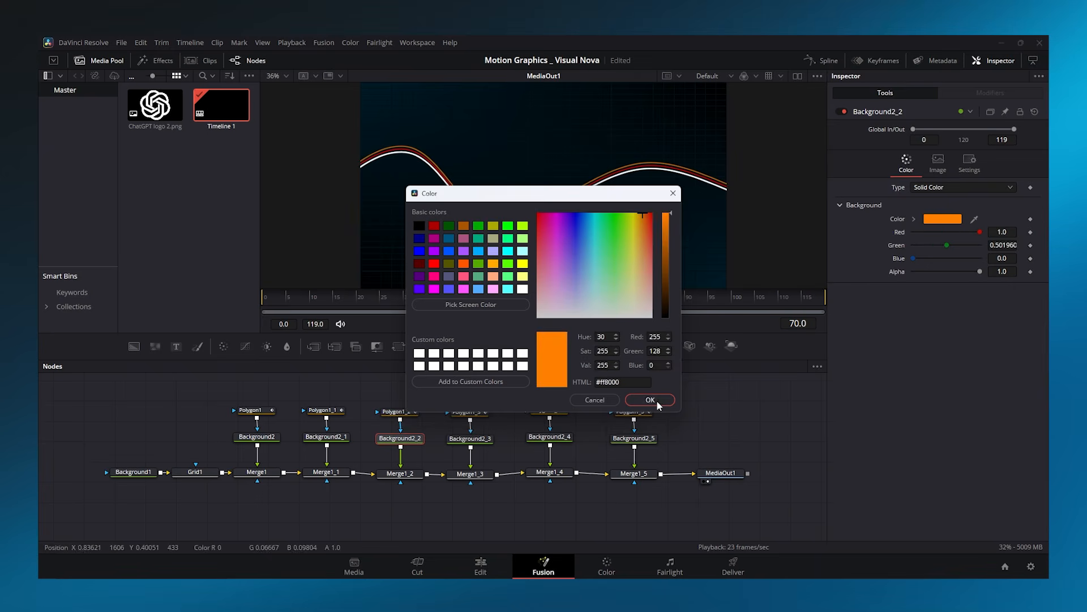
click(657, 400)
Raise Polygon1_3's Center Y so its line sits just above the orange one, and colour Background2_3 pale cyan
click(468, 416)
drag(1008, 281, 1024, 281)
click(470, 438)
click(940, 220)
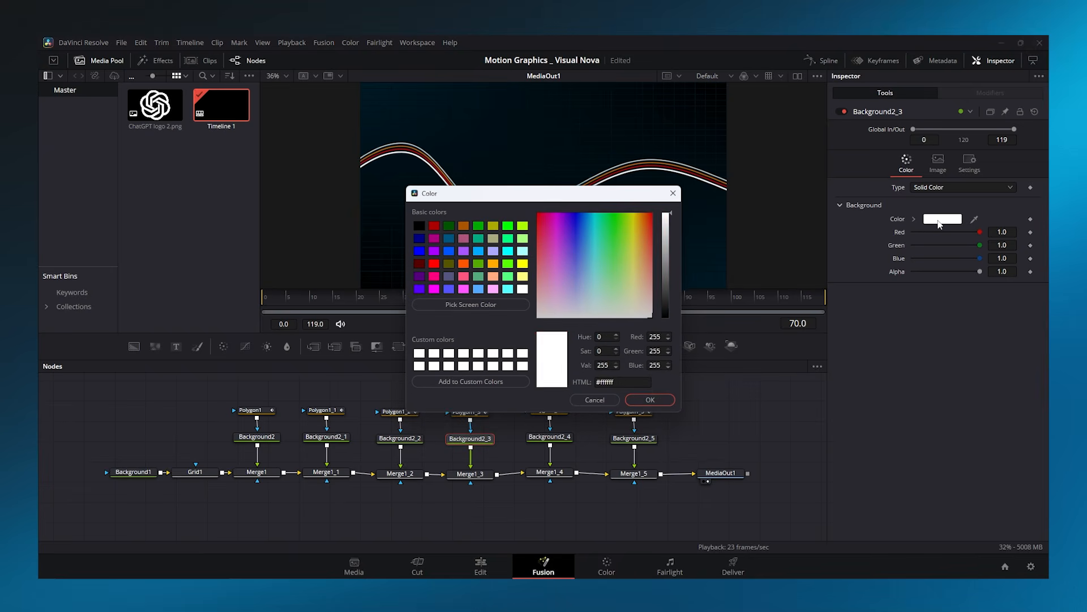
click(522, 251)
click(650, 400)
Set Polygon1_4's Center Y to 0.555 and colour Background2_4 blue
click(547, 410)
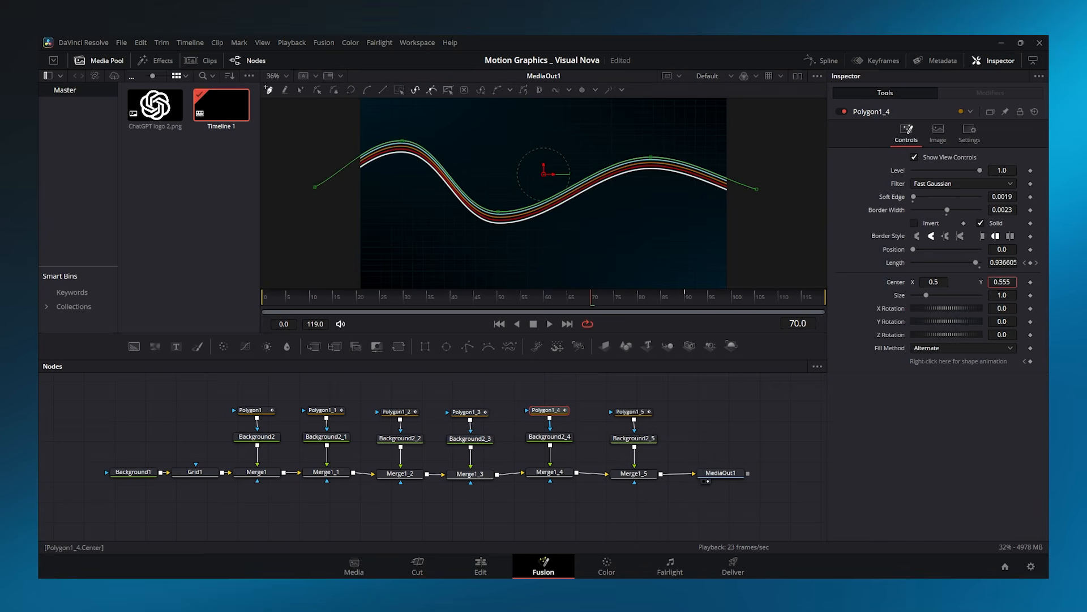
click(550, 437)
click(943, 219)
click(492, 272)
click(479, 272)
click(643, 398)
Set Polygon1_5's Center Y to 0.561 to place its line above the blue one
click(634, 412)
drag(1002, 282, 1036, 282)
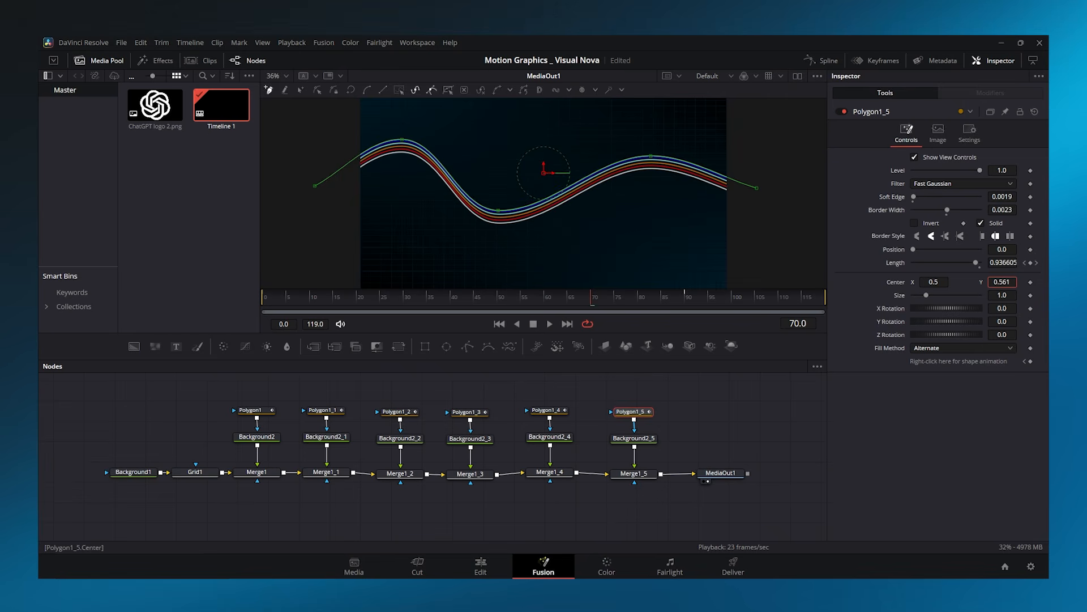
click(684, 395)
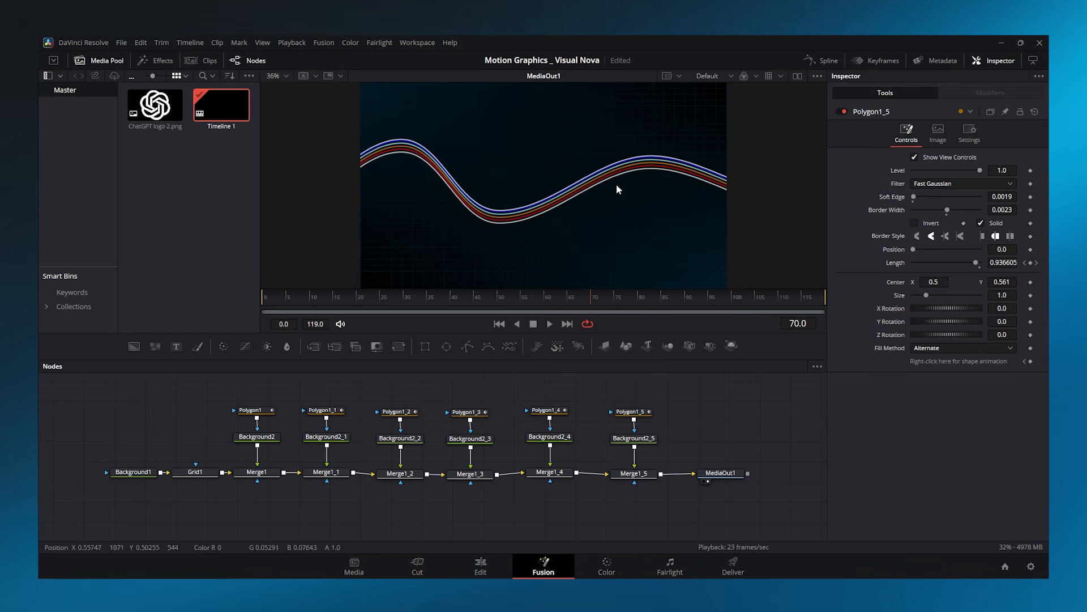
Play the line animation back from frame 0, and group all the lines' Polygon, Background and Merge nodes
drag(486, 301, 229, 305)
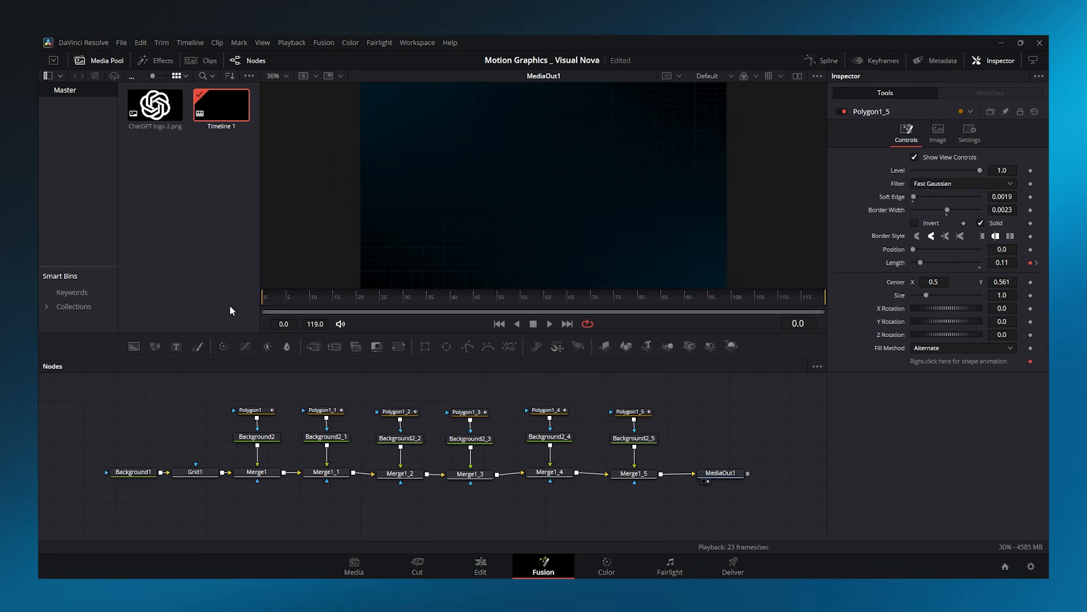
click(547, 326)
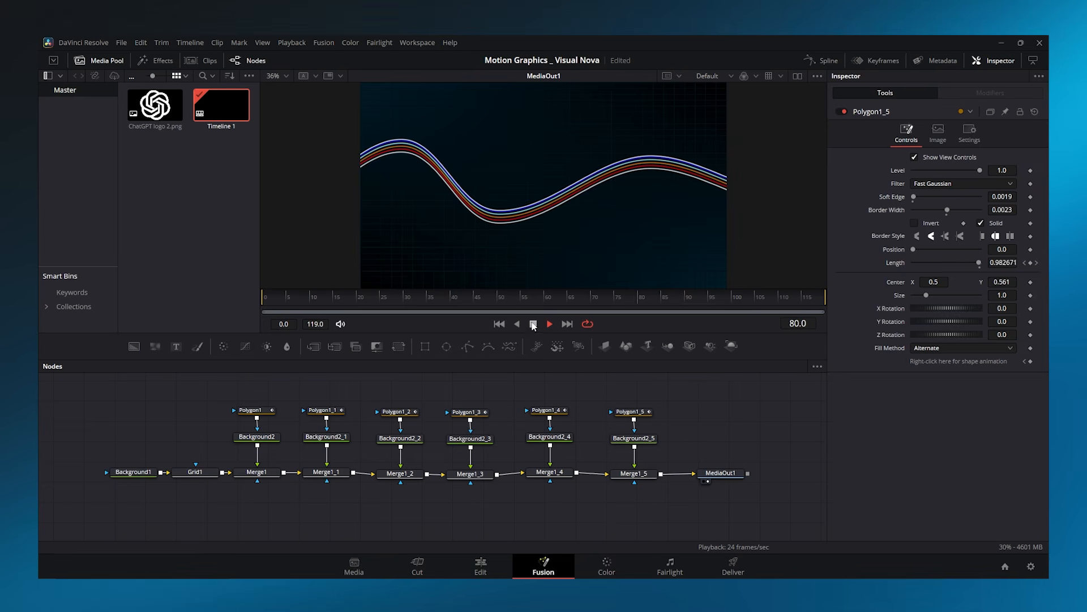
scroll(522, 209, down, 2)
drag(640, 393, 259, 476)
right_click(259, 474)
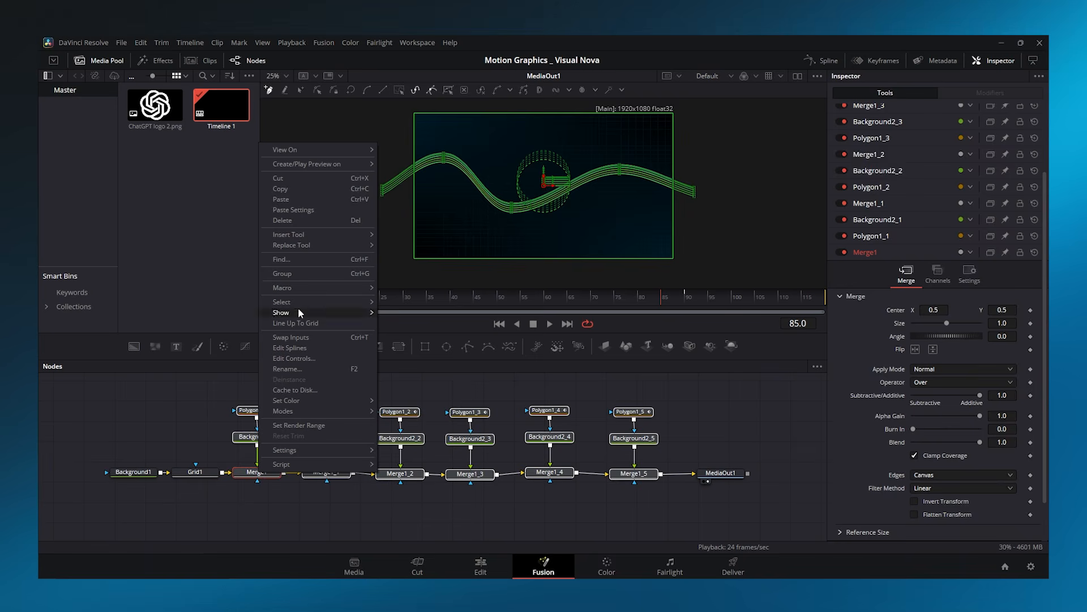
click(301, 274)
Place the new group right after Grid1 and rename it Line Animation
drag(445, 405, 271, 471)
right_click(267, 470)
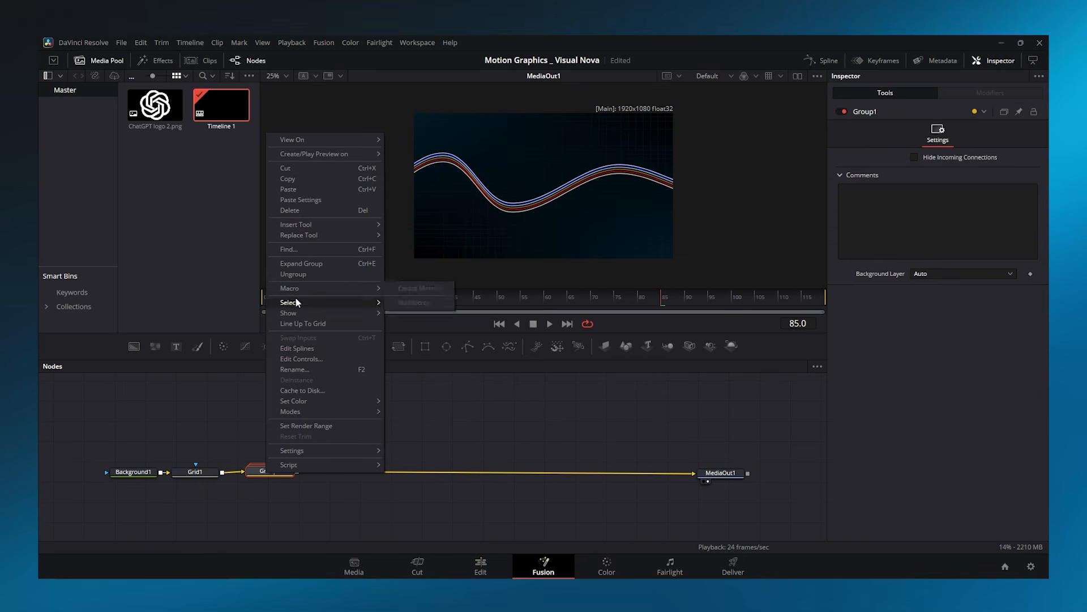
click(295, 298)
text(Line Animation)
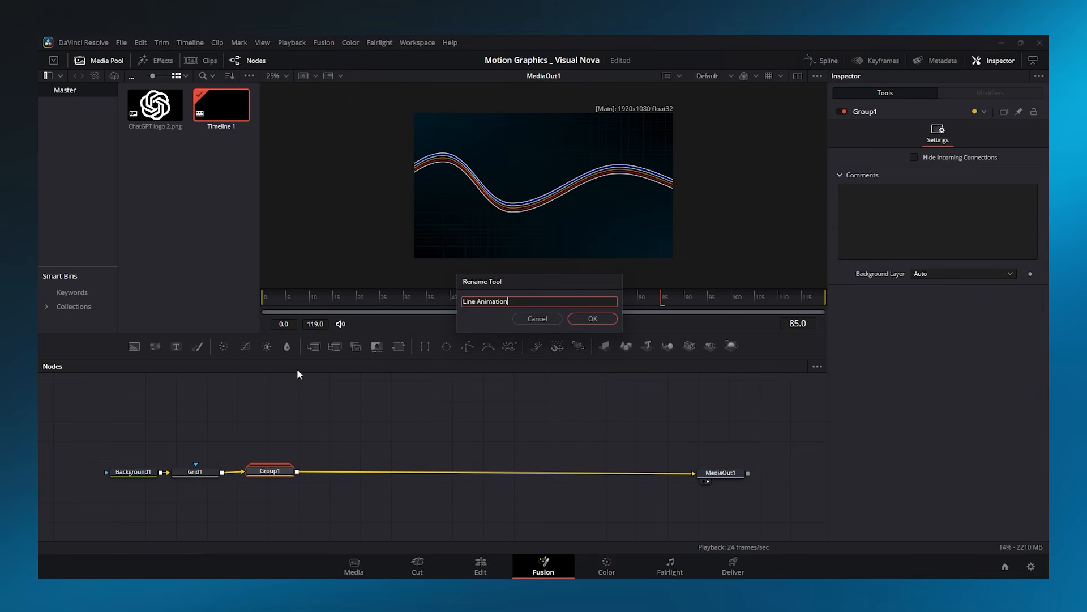
key(Return)
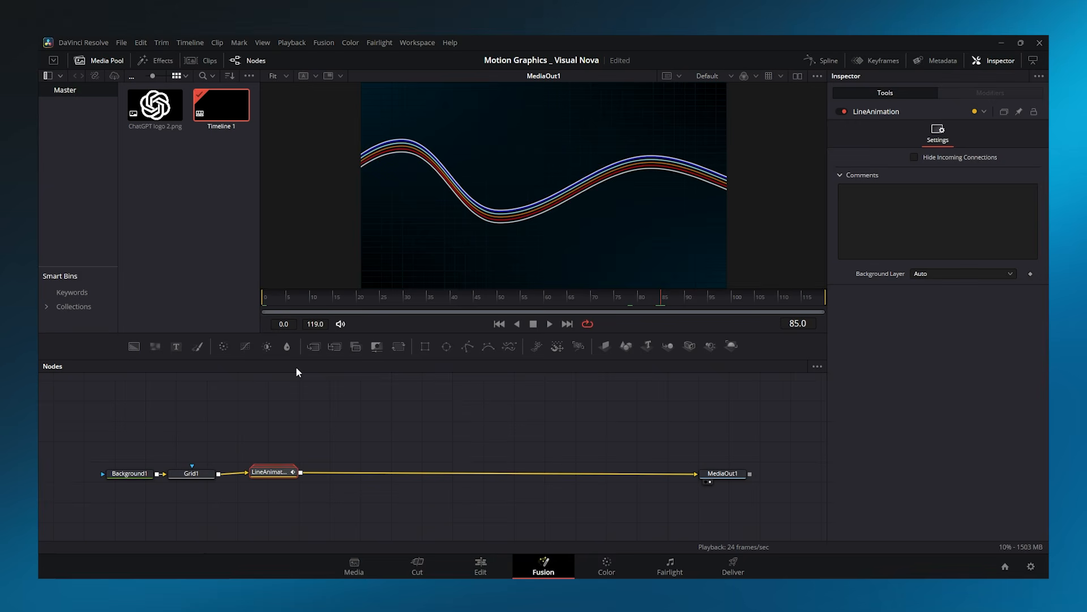
Insert a Merge node after LineAnimation and add a Displace node connected to that Merge's foreground
click(314, 346)
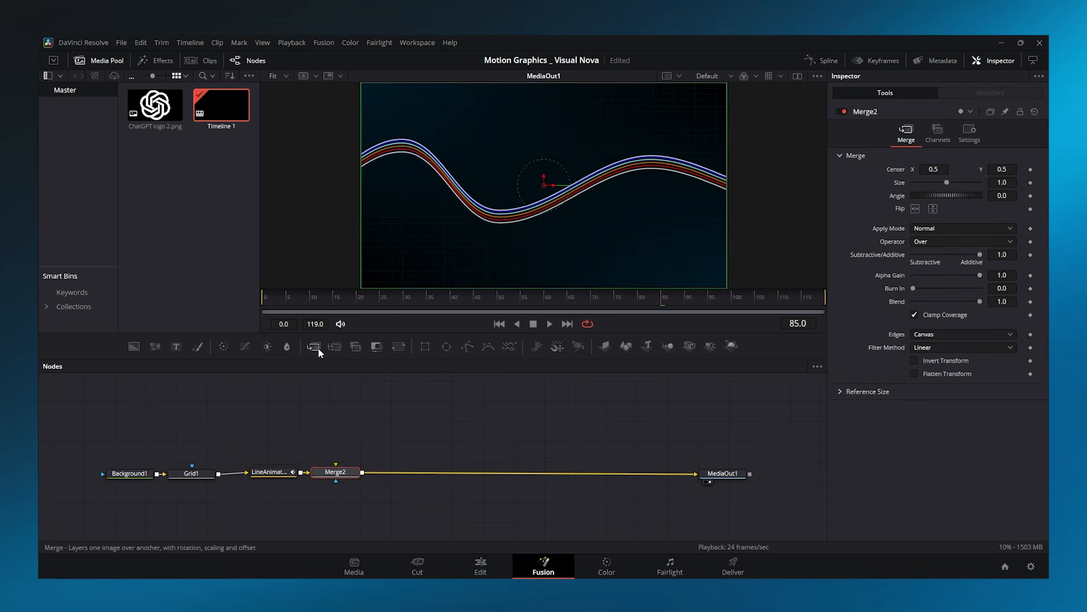
click(353, 422)
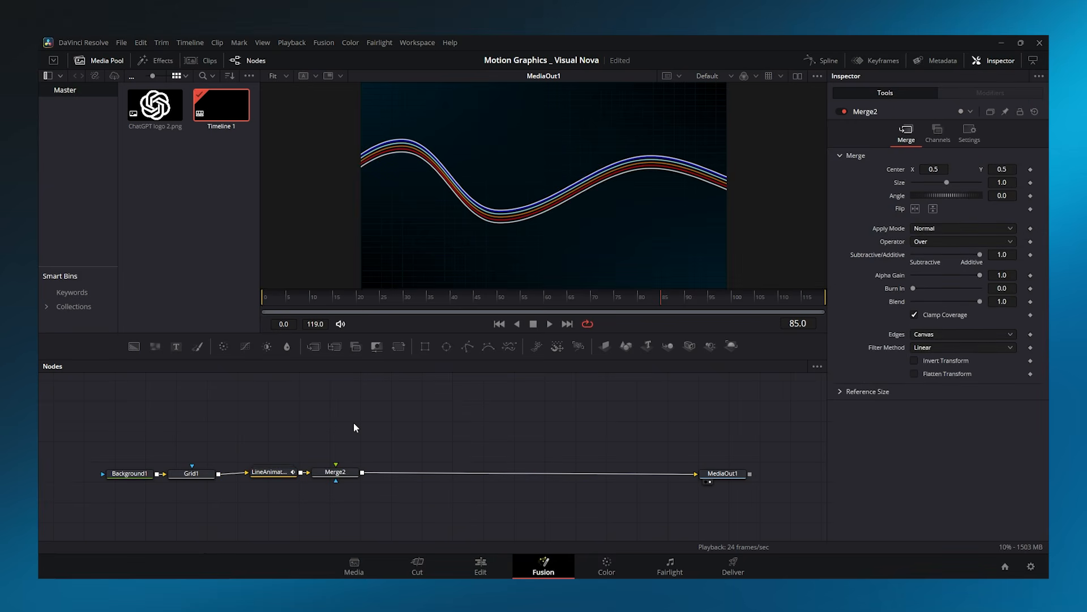
key(shift+space)
text(displace)
click(576, 431)
drag(359, 426, 340, 472)
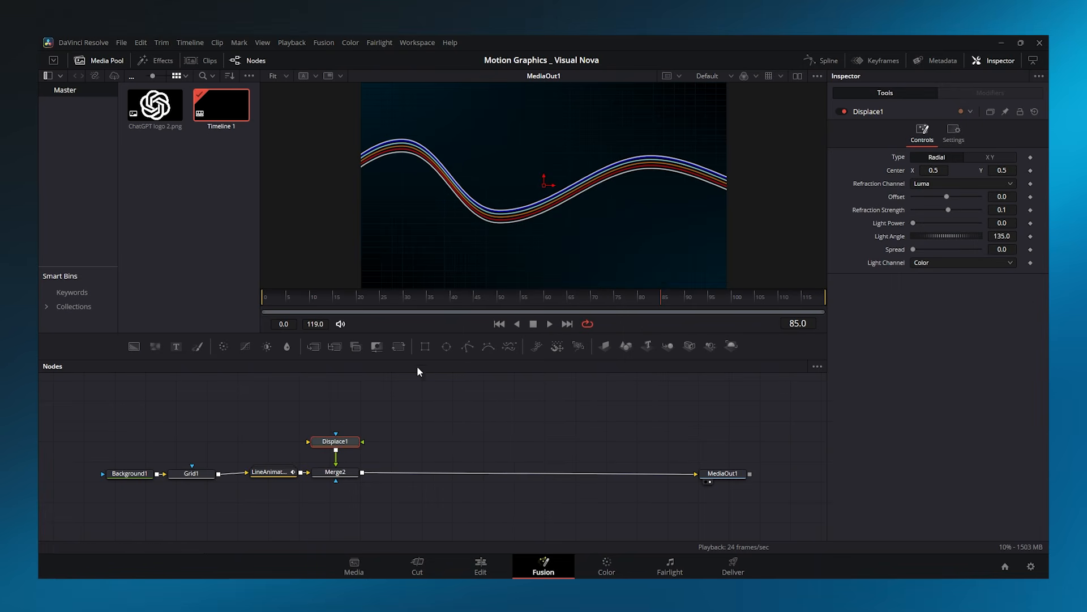
Add a Rectangle mask connected to Displace1, and feed the LineAnimation output into Displace1's image input
drag(426, 346, 418, 443)
drag(436, 419, 341, 413)
drag(273, 455, 121, 481)
drag(125, 473, 67, 475)
drag(244, 474, 309, 412)
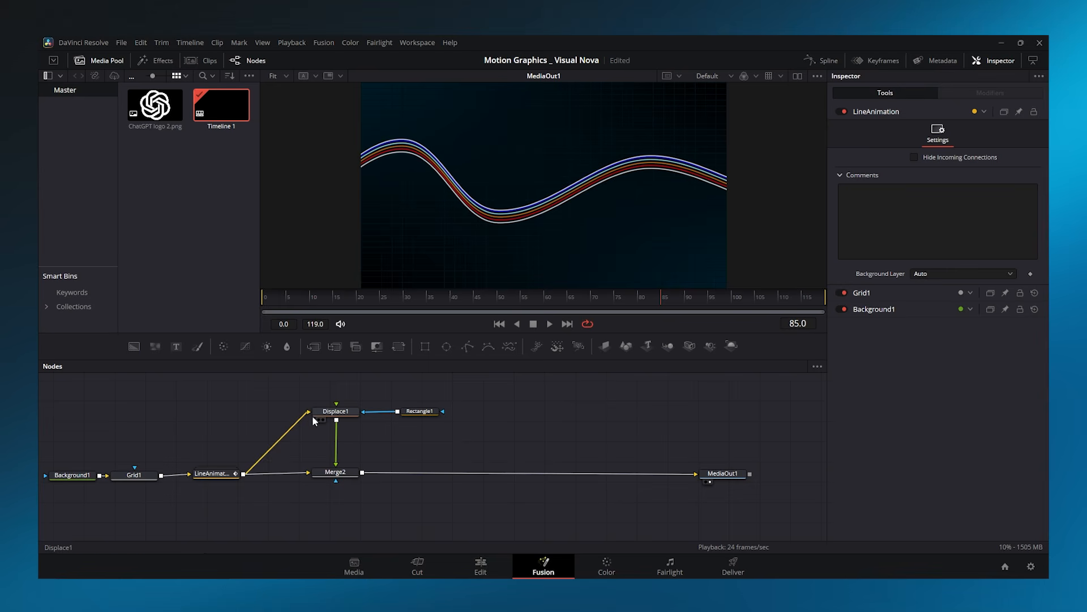
Connect Rectangle1 to Merge2's mask input, and switch its Displace1 connection to the foreground input
drag(393, 419, 336, 484)
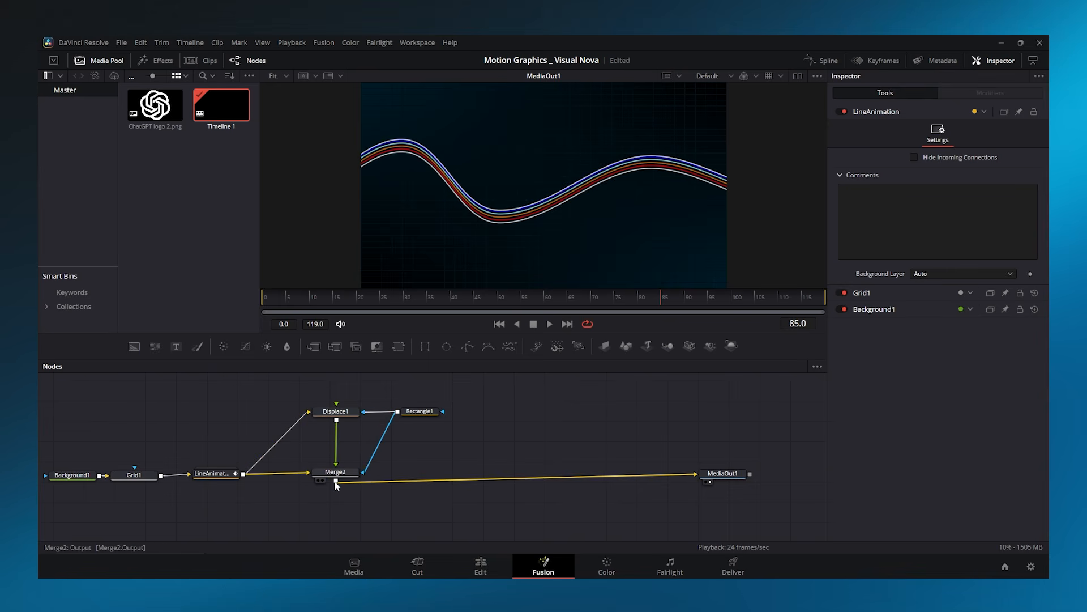
click(344, 415)
drag(366, 412, 336, 404)
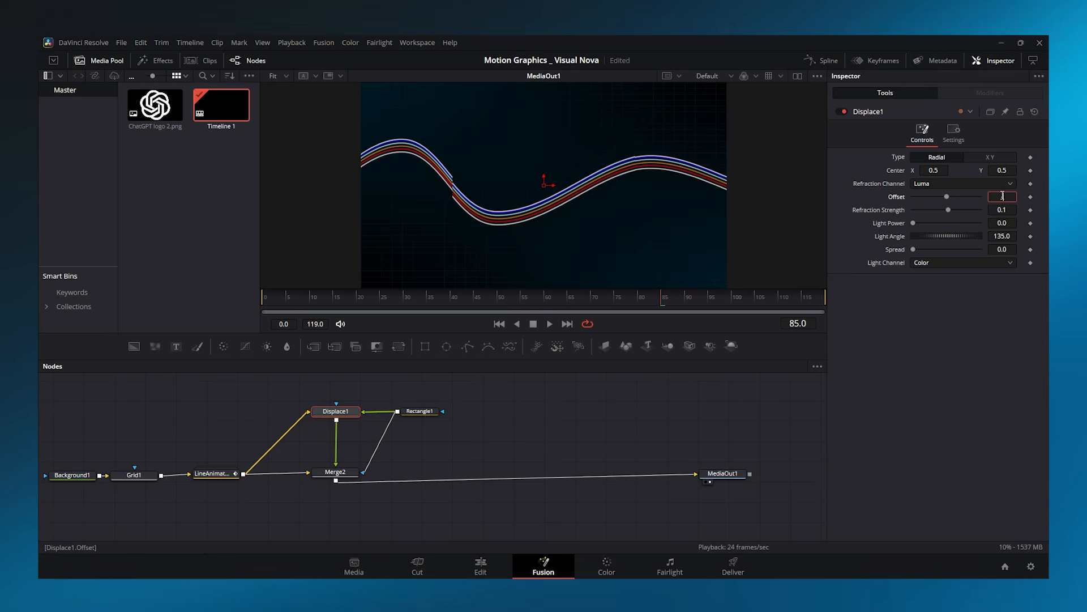
Set Displace1's Offset to -1.0, Refraction Strength to -5.0 and Spread to 3.0
text(-1)
key(Tab)
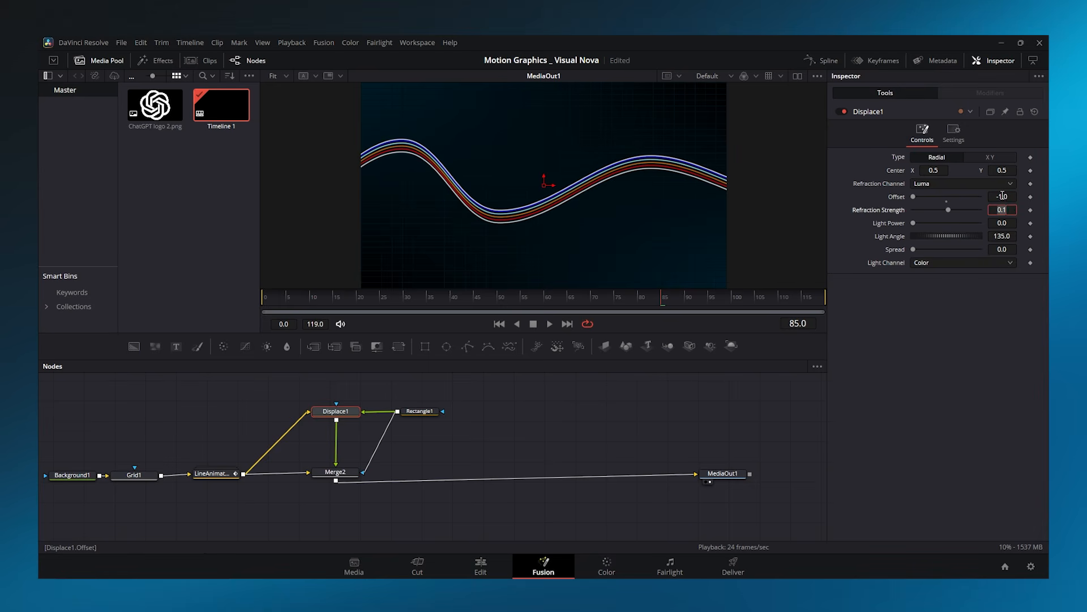
text(-5)
key(Tab)
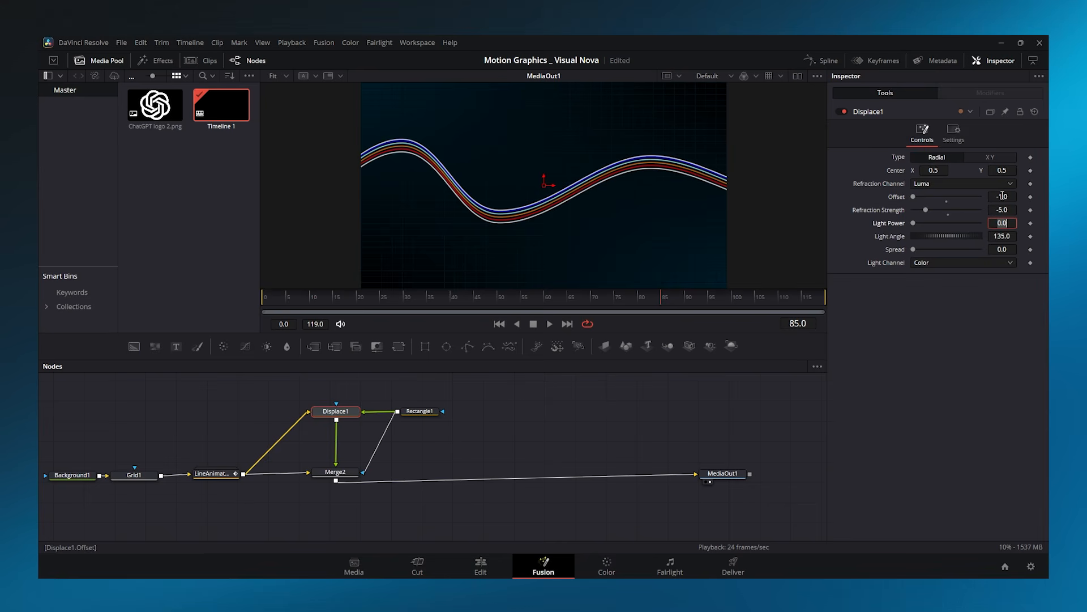
drag(940, 247, 997, 252)
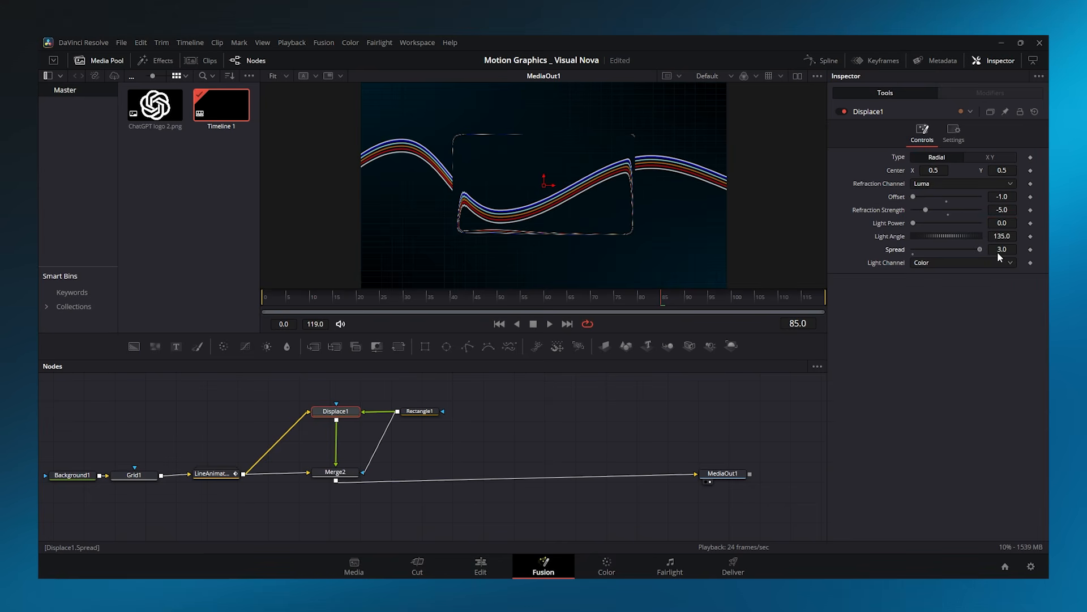
Shape Rectangle1 into an upright rounded panel with Width about 0.268, Height 0.677 and Corner Radius 0.205
click(426, 413)
mouse_move(949, 270)
mouse_down()
mouse_move(932, 268)
mouse_move(961, 283)
mouse_move(926, 295)
mouse_move(958, 282)
mouse_up()
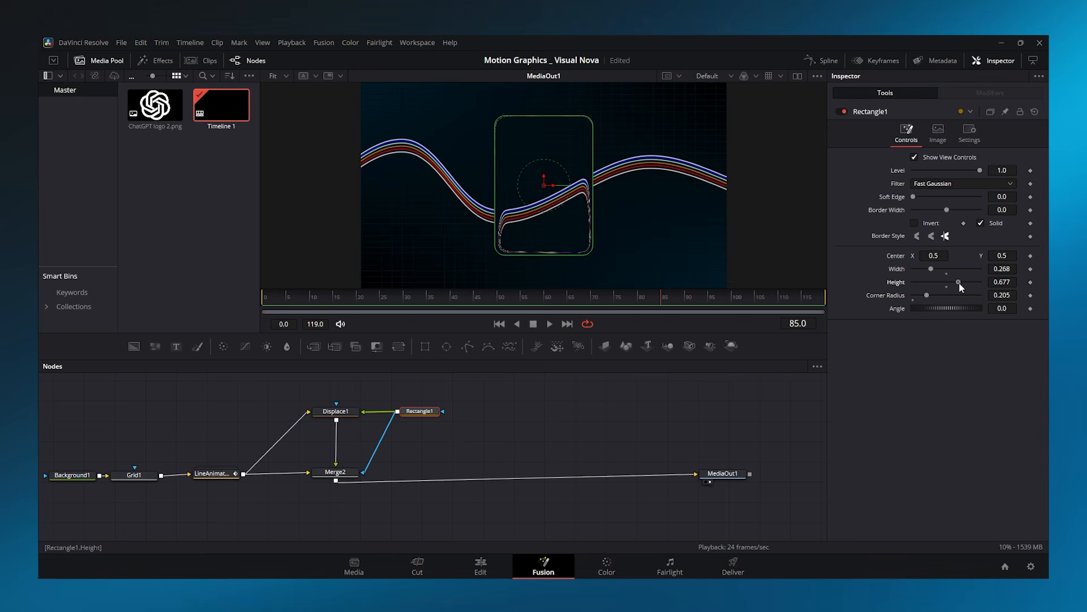
Insert a Blur node between LineAnimation and Displace1, and set its Blur Size to 30.0
click(534, 415)
key(shift+space)
text(blur)
key(Return)
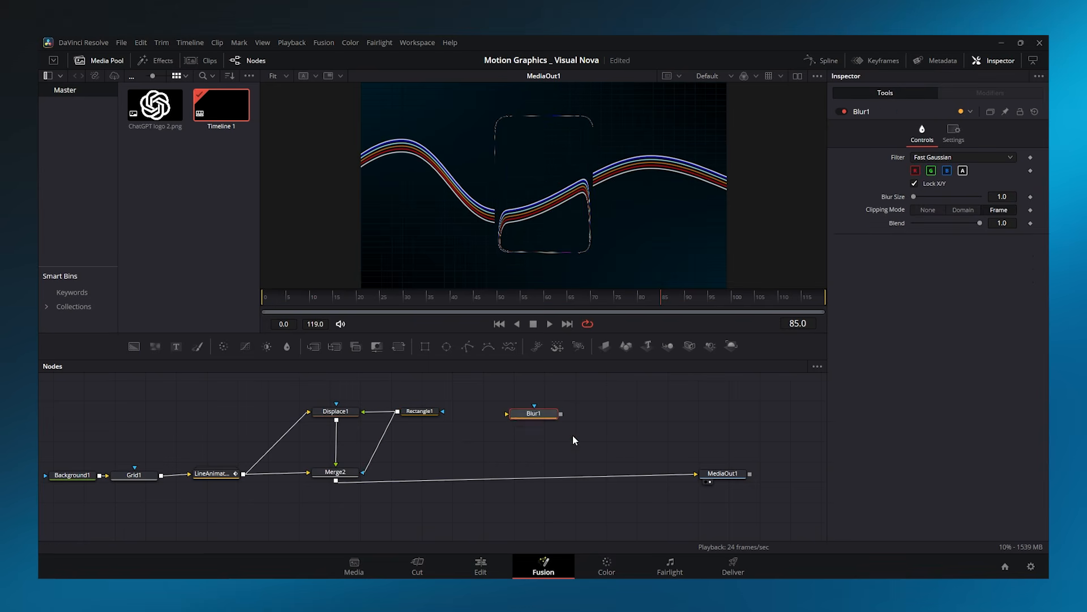
drag(537, 416, 282, 440)
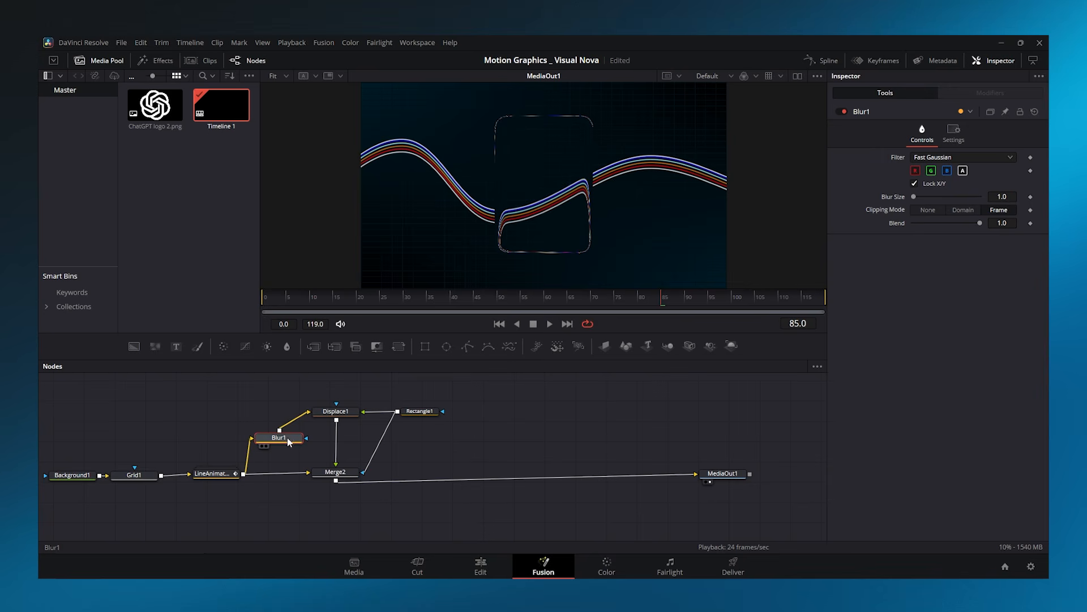
click(923, 197)
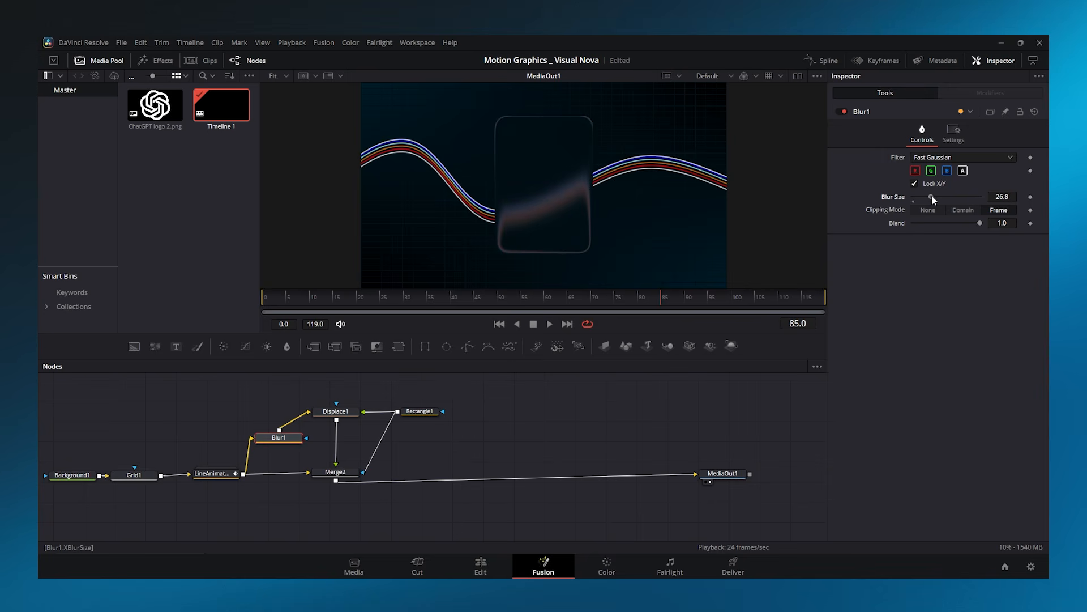
key(Return)
Insert a Vignette node between LineAnimation and Merge2, and raise its Softness to about 0.795
key(shift+space)
text(vig)
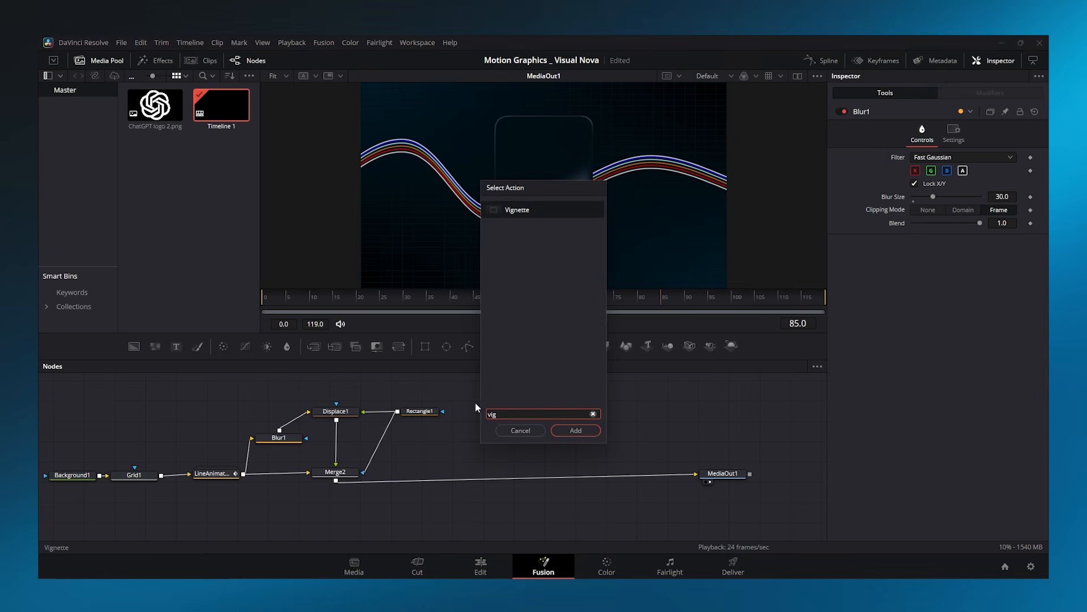
click(576, 430)
drag(485, 411, 285, 477)
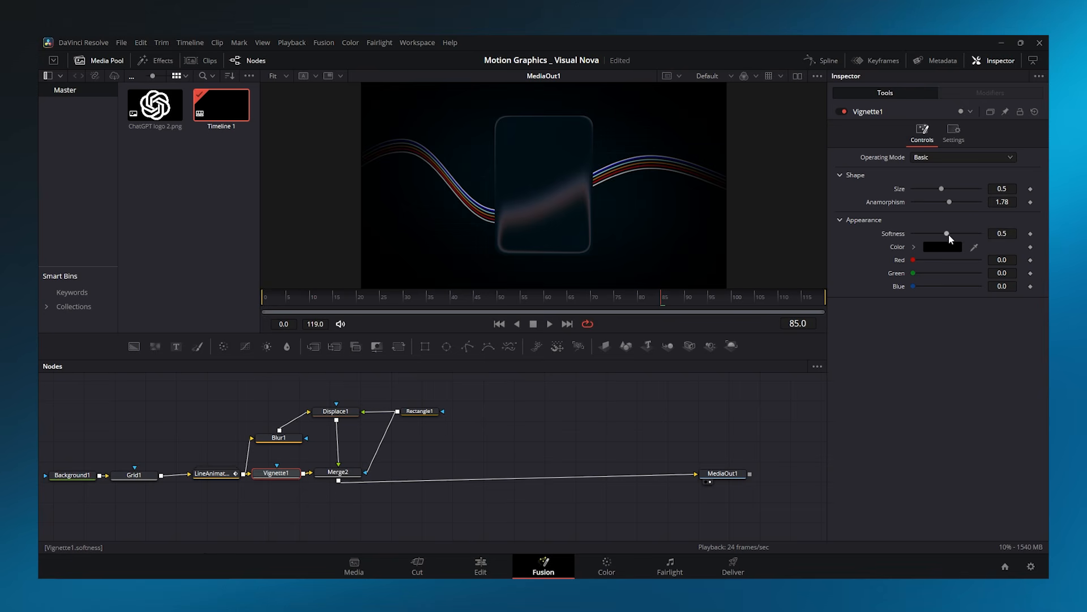
drag(949, 233, 967, 232)
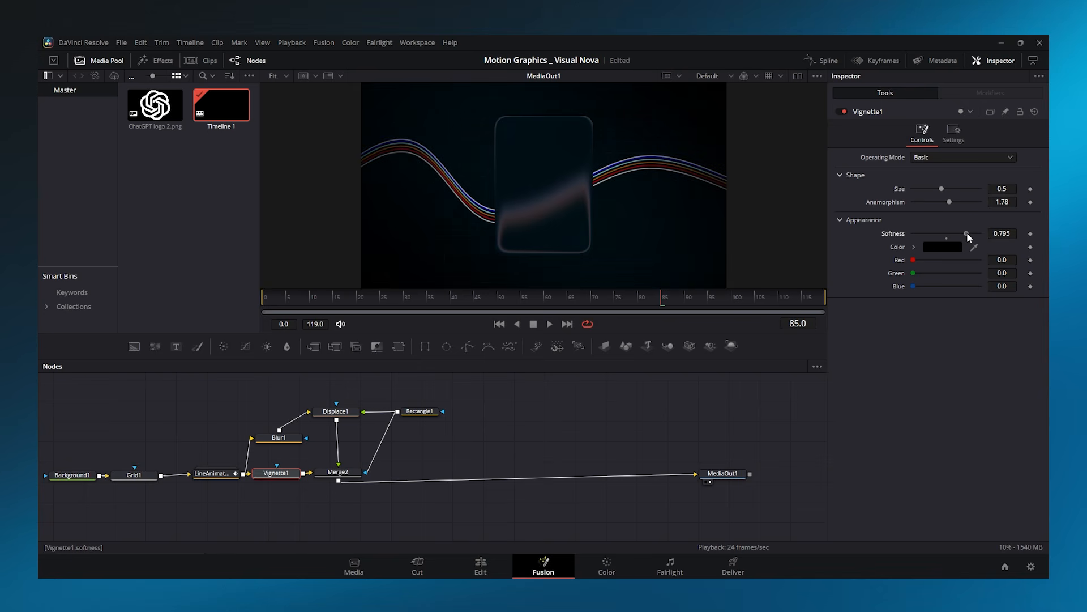
Keyframe Rectangle1's Width from 0.0 at frame 5 to about 0.252 at frame 25
click(419, 412)
drag(365, 300, 289, 306)
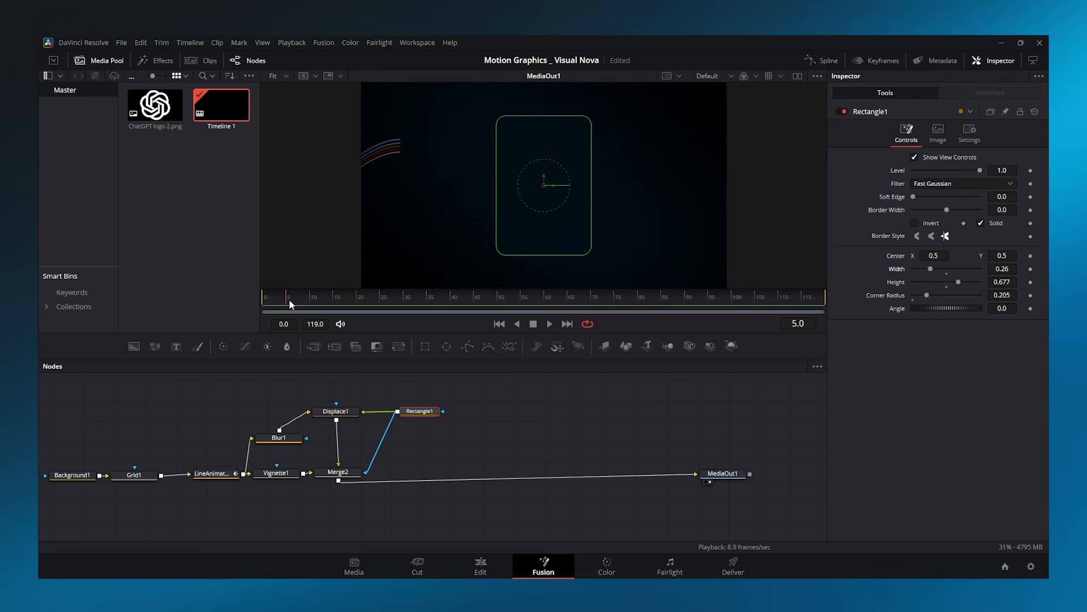
drag(932, 269, 914, 269)
click(1030, 270)
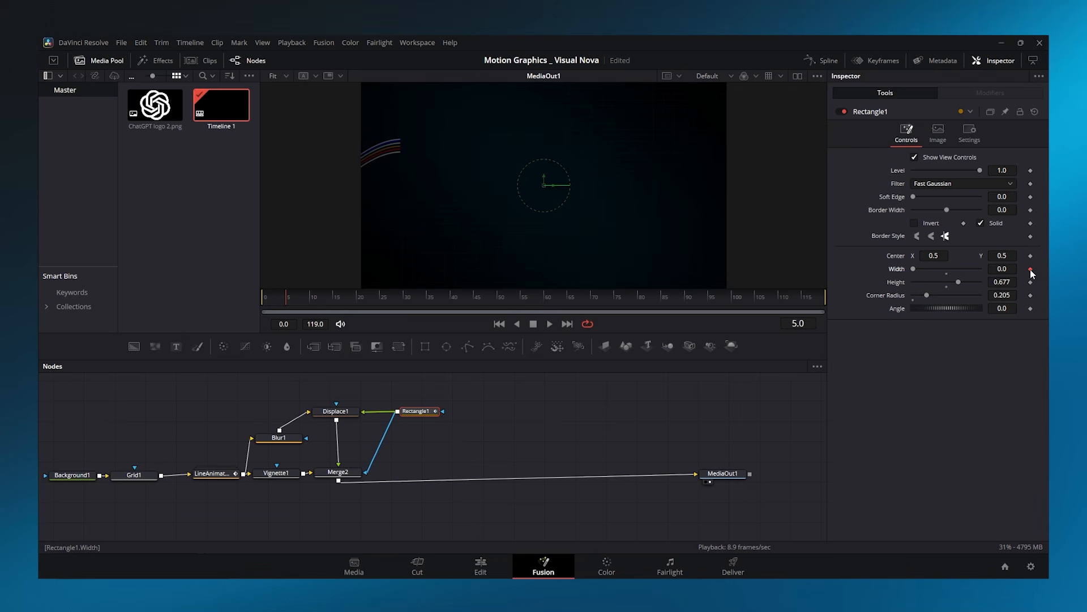
drag(288, 301, 383, 301)
drag(913, 270, 930, 269)
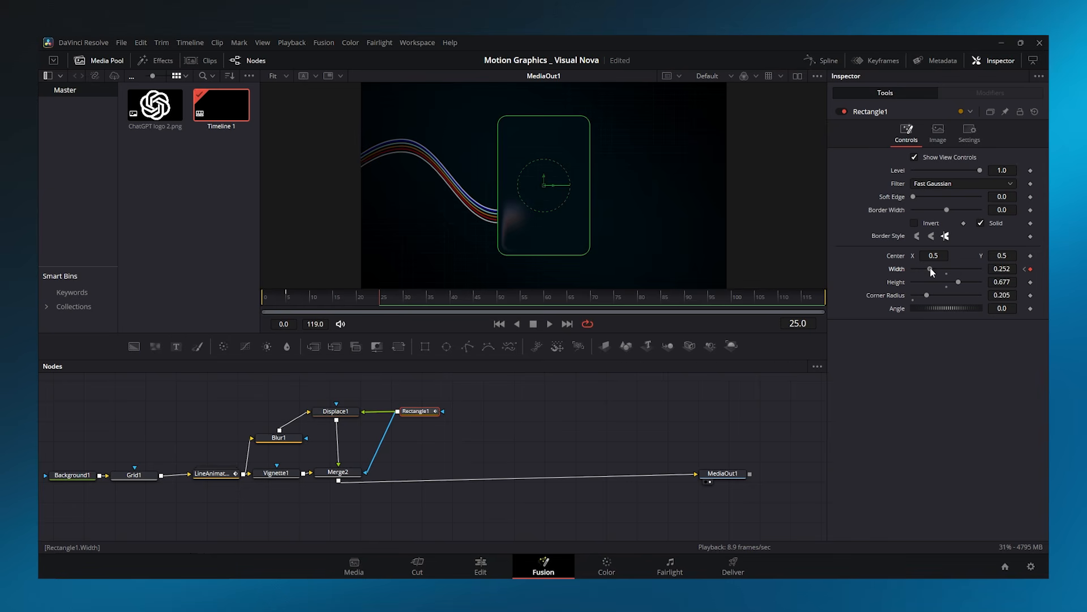
Select Rectangle1's Width keyframes in the Spline editor, flatten them, and adjust the curve handle for an eased motion
click(826, 61)
click(450, 394)
click(779, 367)
drag(816, 390, 580, 509)
key(f)
drag(661, 503, 643, 449)
click(823, 61)
Play the composition back from frame 0 to check the panel's opening animation
click(257, 296)
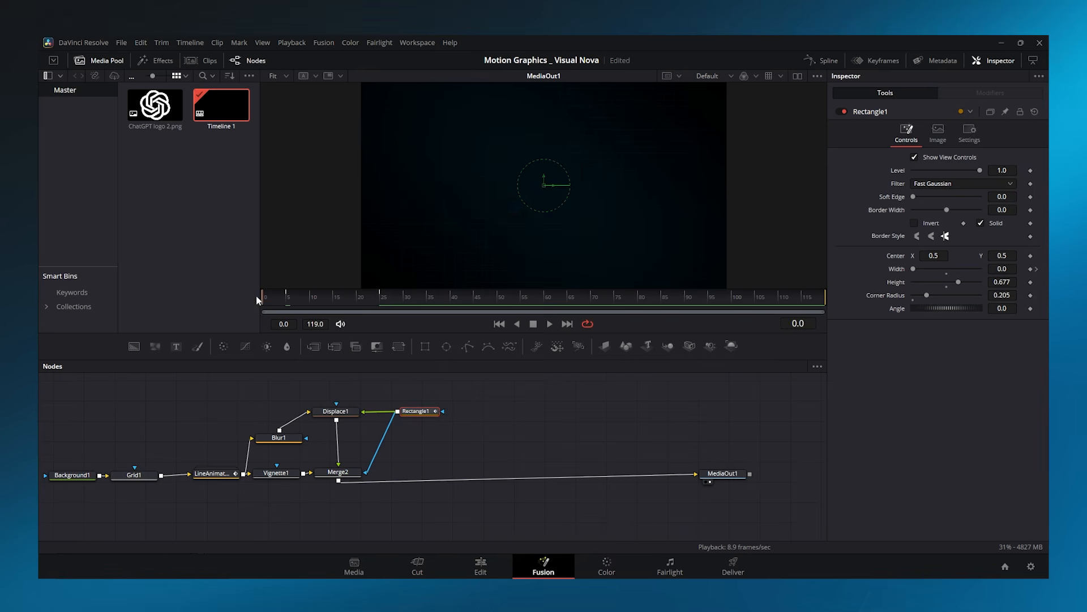
click(545, 402)
click(549, 325)
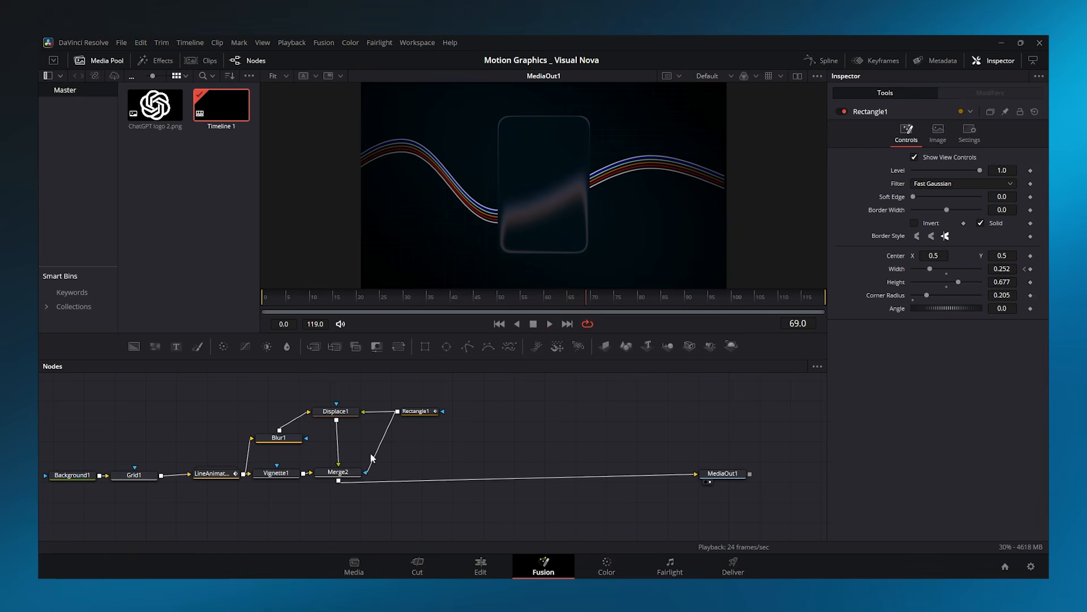
Insert a Merge between Merge2 and MediaOut1, with a new Background masked by a Polygon as its foreground
drag(714, 477, 750, 483)
drag(313, 346, 477, 482)
click(504, 421)
drag(154, 347, 470, 472)
drag(467, 355, 473, 422)
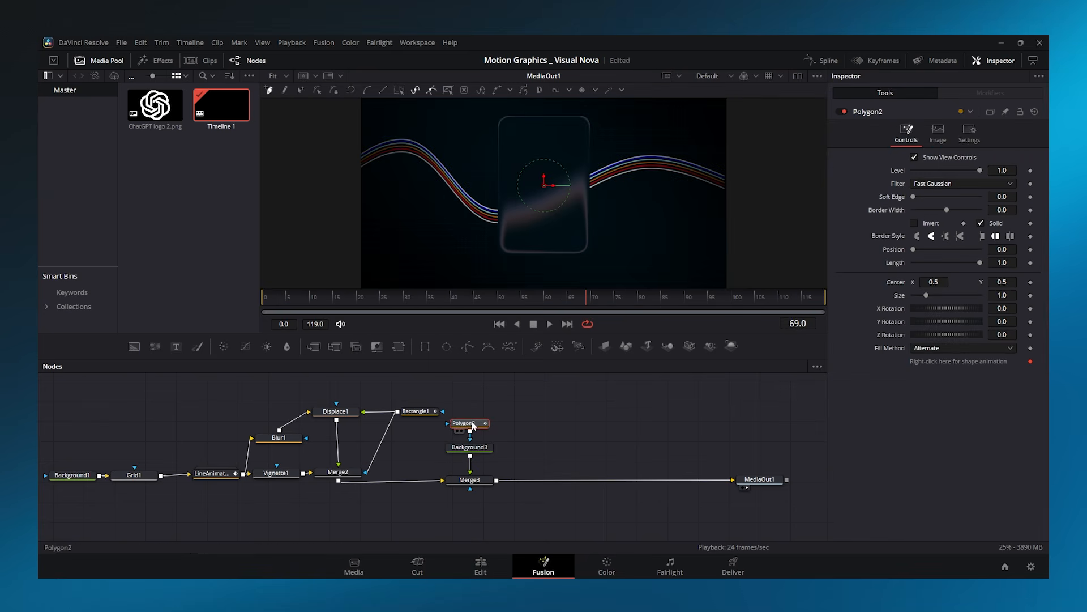
Draw a straight horizontal Polygon2 line across the upper part of the glass panel and set its Border Width to 0.0033
drag(507, 145, 544, 145)
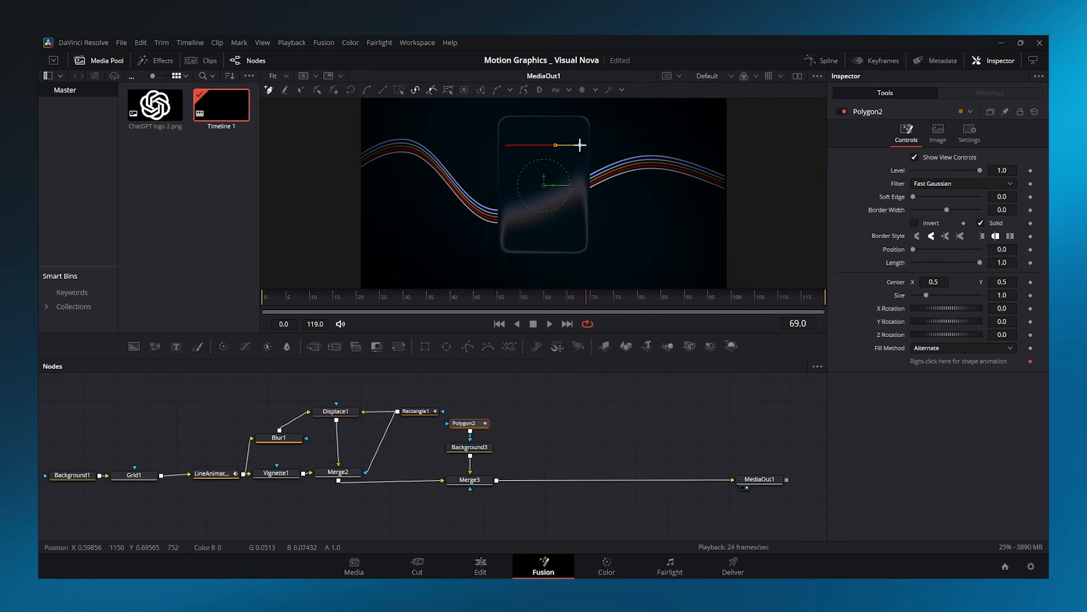
drag(1002, 210, 1014, 210)
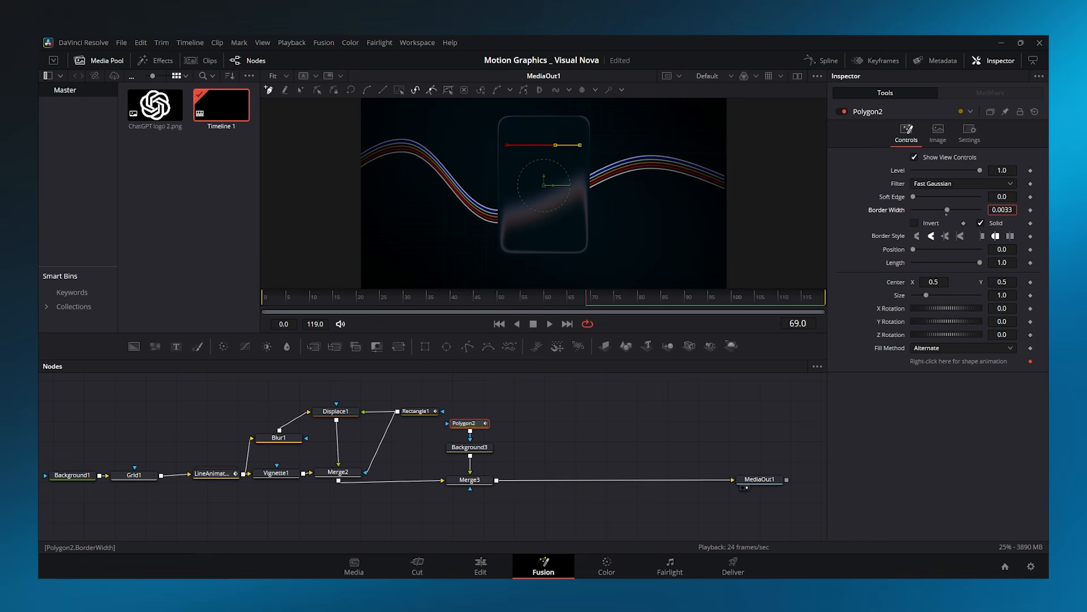
Change Background3's colour to white
click(485, 448)
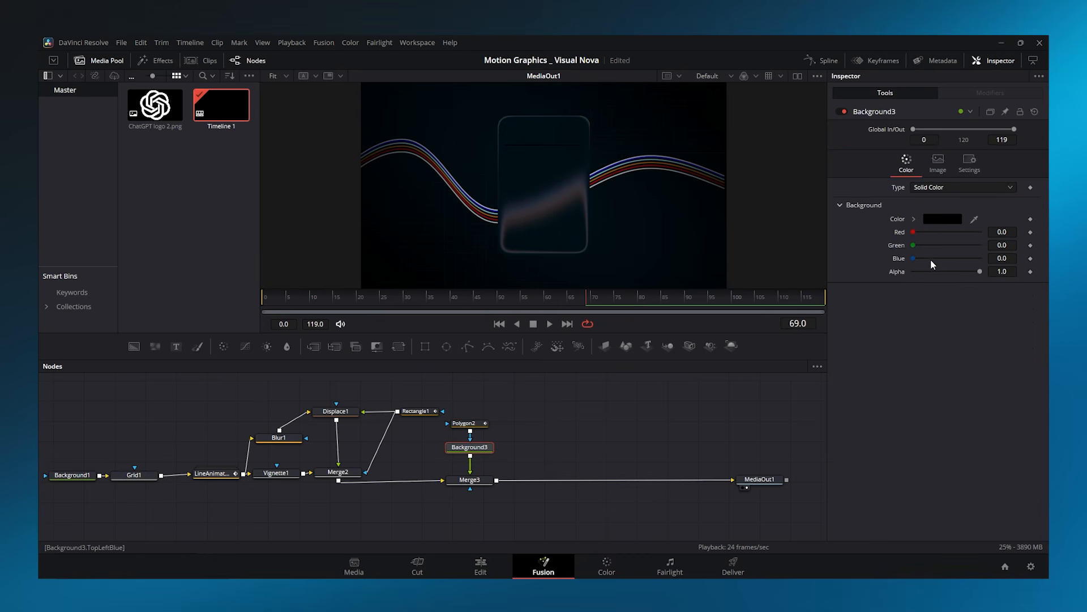
click(943, 218)
drag(665, 240, 666, 214)
click(650, 400)
Keyframe Polygon2's Length at 0 on frame 15 and 1 on frame 25 so the white line draws on
drag(382, 300, 330, 305)
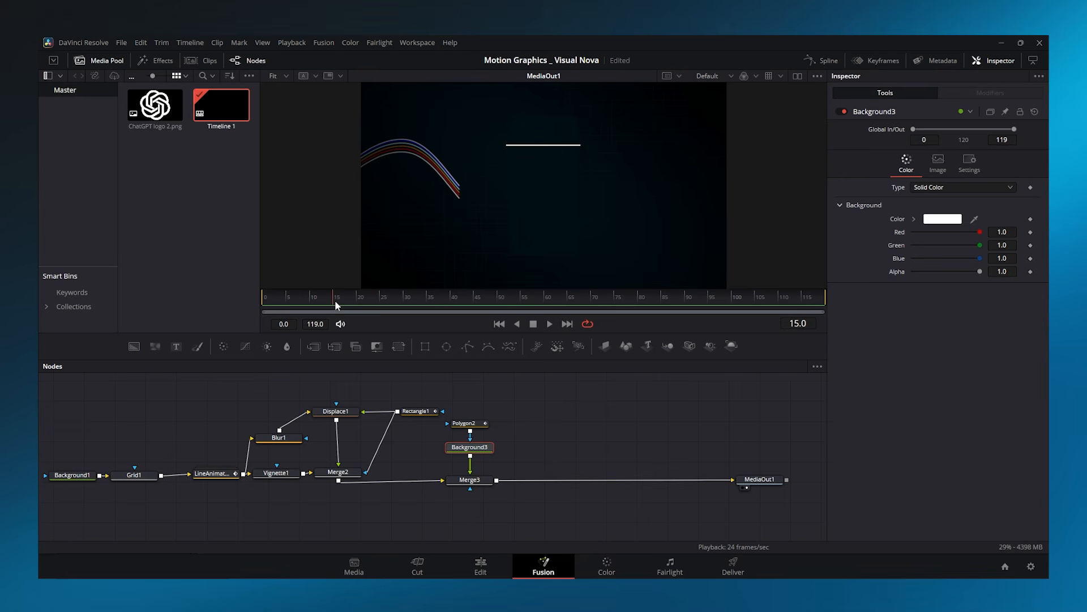
click(474, 424)
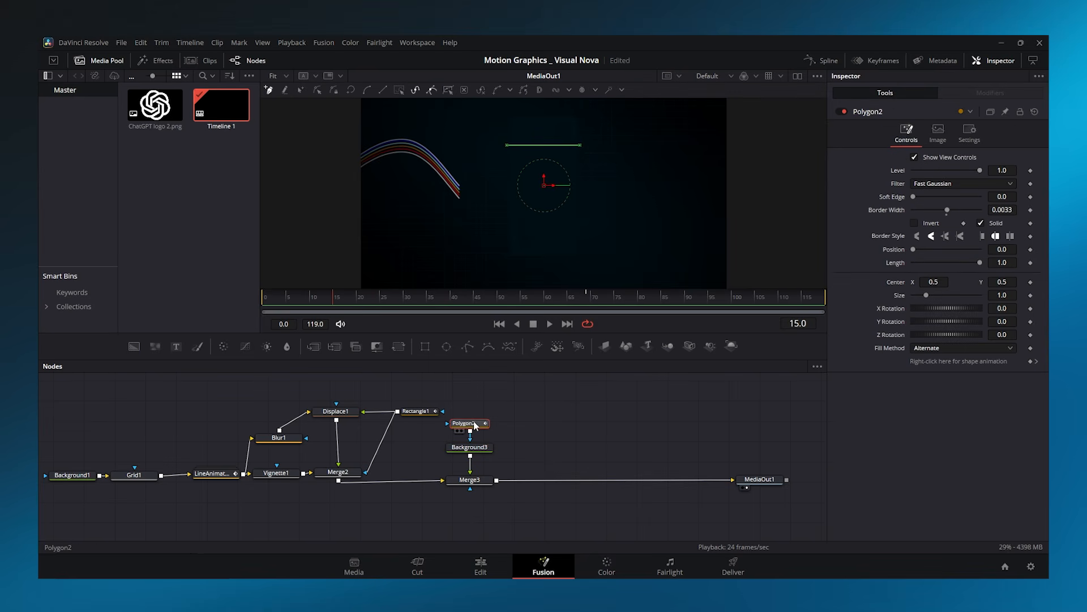
drag(980, 264, 897, 264)
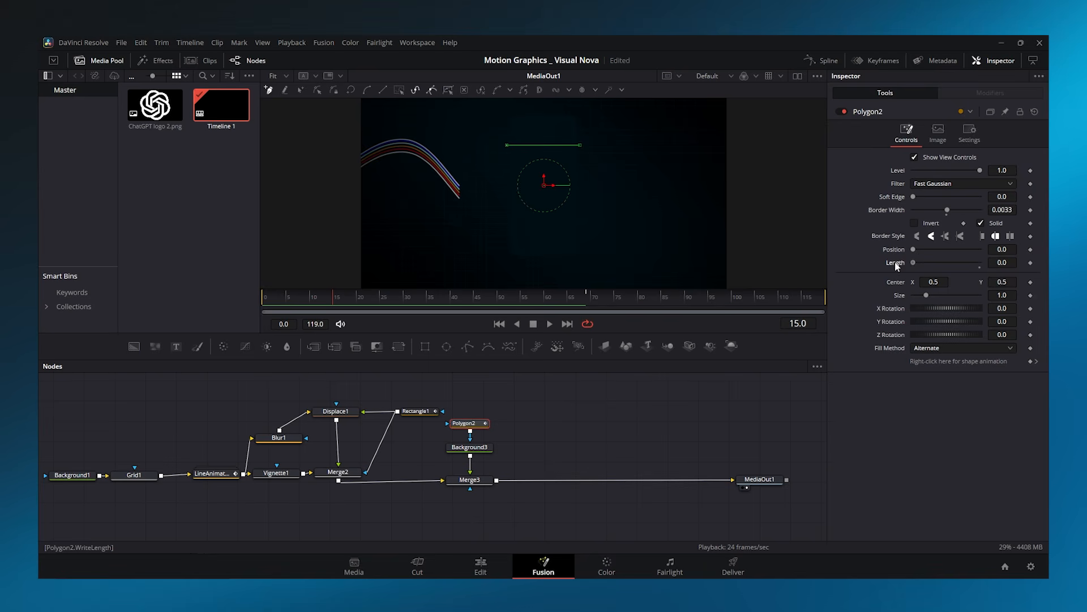
click(1030, 263)
drag(339, 304, 379, 304)
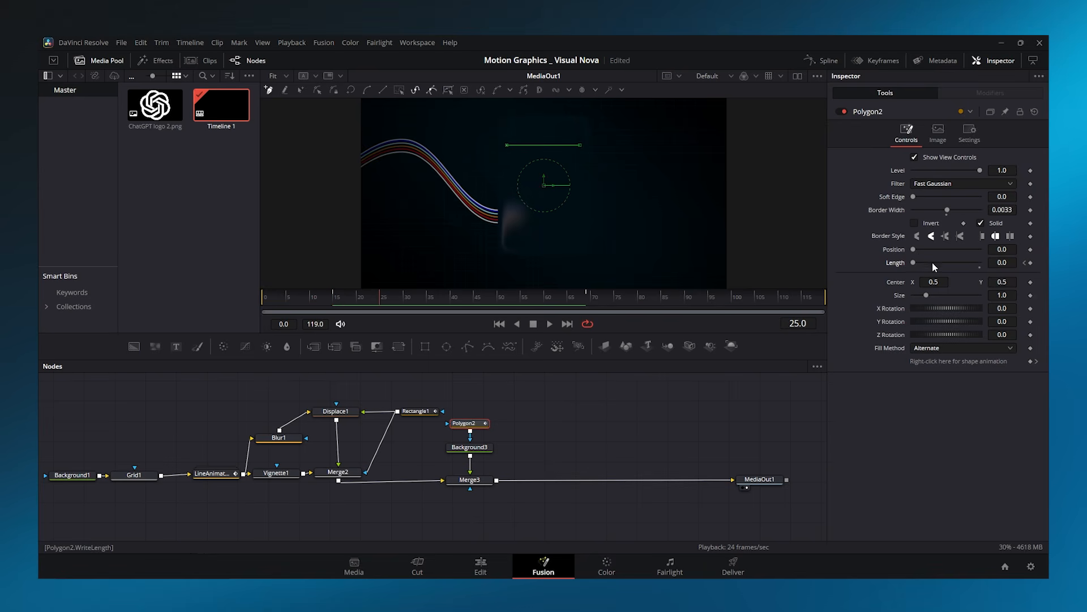
drag(942, 264, 1014, 269)
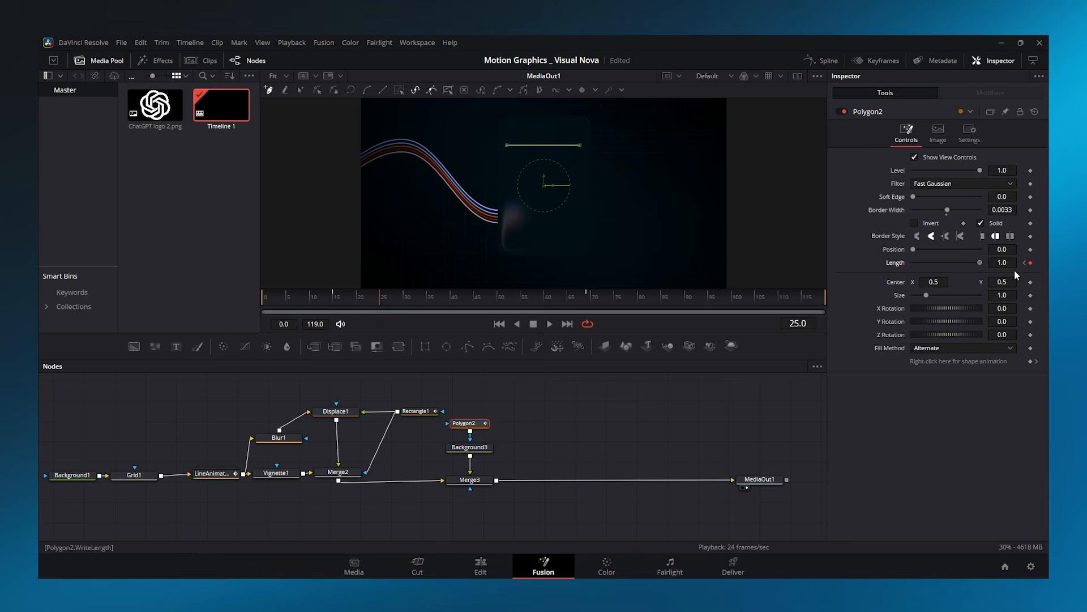
Ease Polygon2's Length animation curve in the Spline editor by adjusting its keyframe handles
click(824, 60)
click(459, 420)
click(779, 366)
drag(812, 390, 587, 509)
key(f)
drag(661, 503, 655, 475)
click(825, 61)
click(566, 416)
Play the composition from frame 0 to check the white line's draw-on animation
drag(379, 301, 262, 303)
click(550, 324)
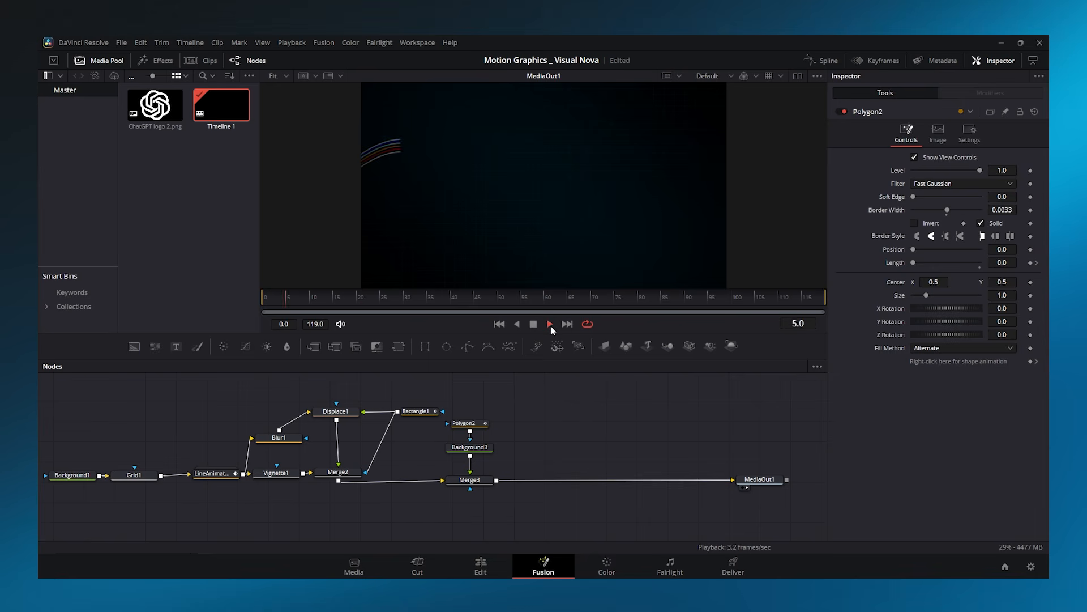
click(533, 324)
Merge ChatGPT logo 2.png between Merge3 and MediaOut1 and scale it to 0.437 with a Transform
drag(154, 106, 558, 479)
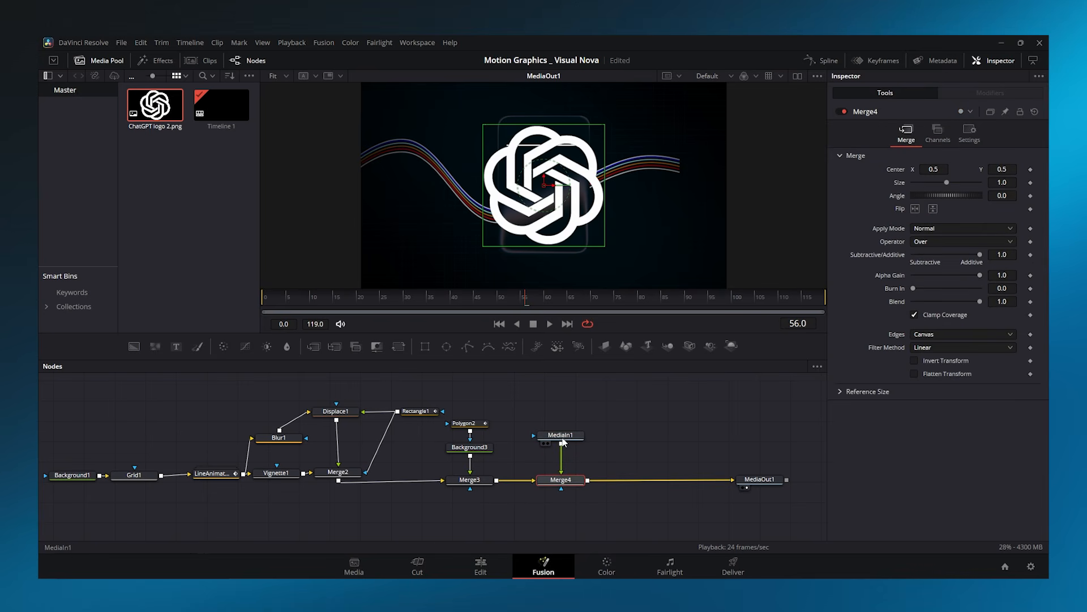
drag(563, 441, 564, 420)
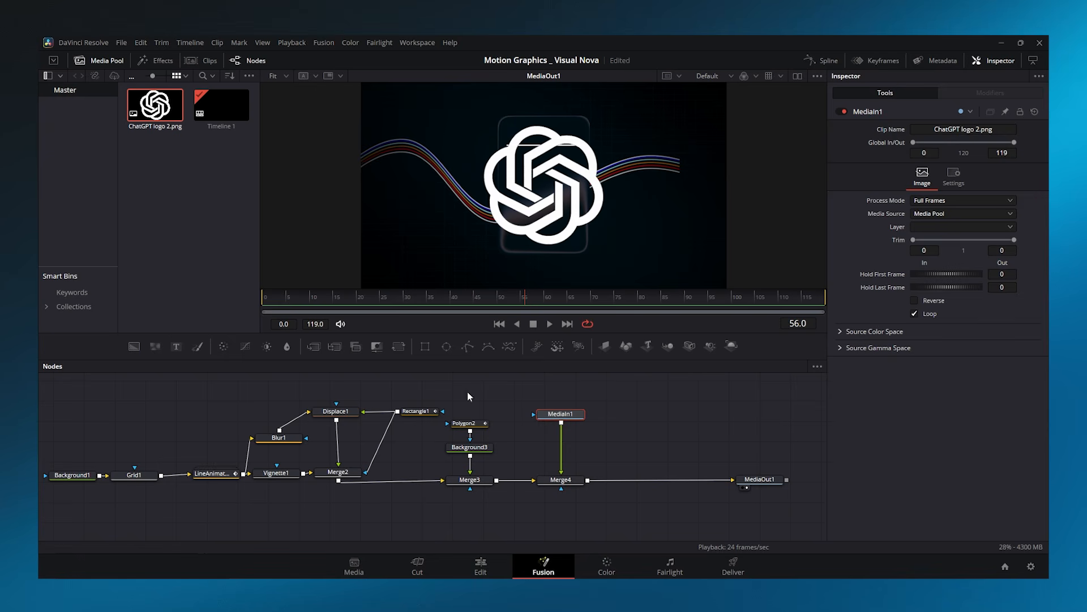
click(399, 346)
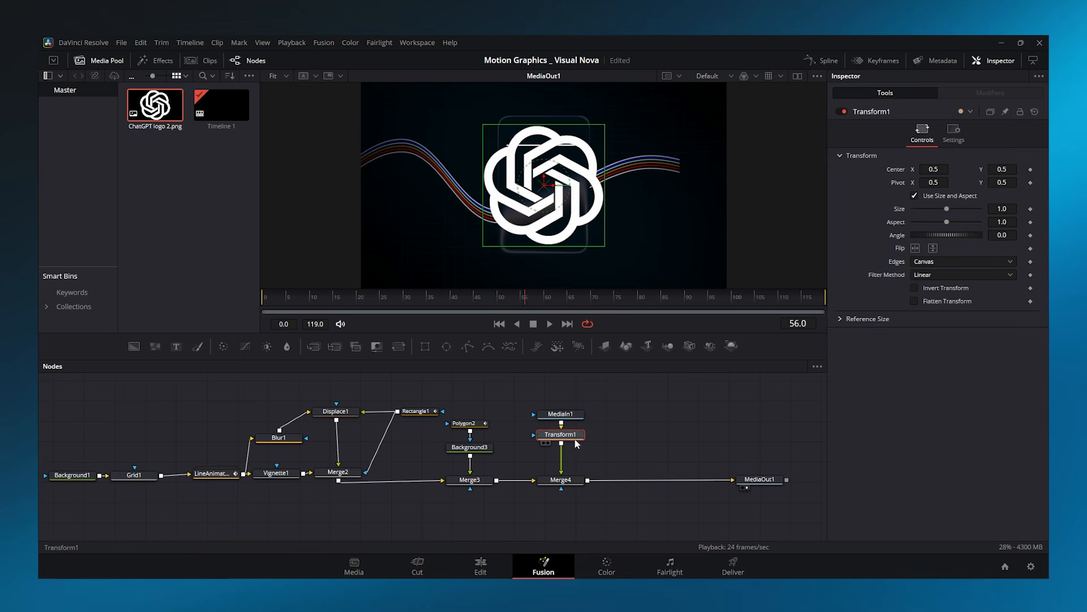
drag(1004, 209, 968, 209)
Keyframe Transform1's Size at 0 on frame 15, about 0.5 on frame 20, 0.32 on frame 25 and 0.428 on frame 30
drag(436, 299, 337, 304)
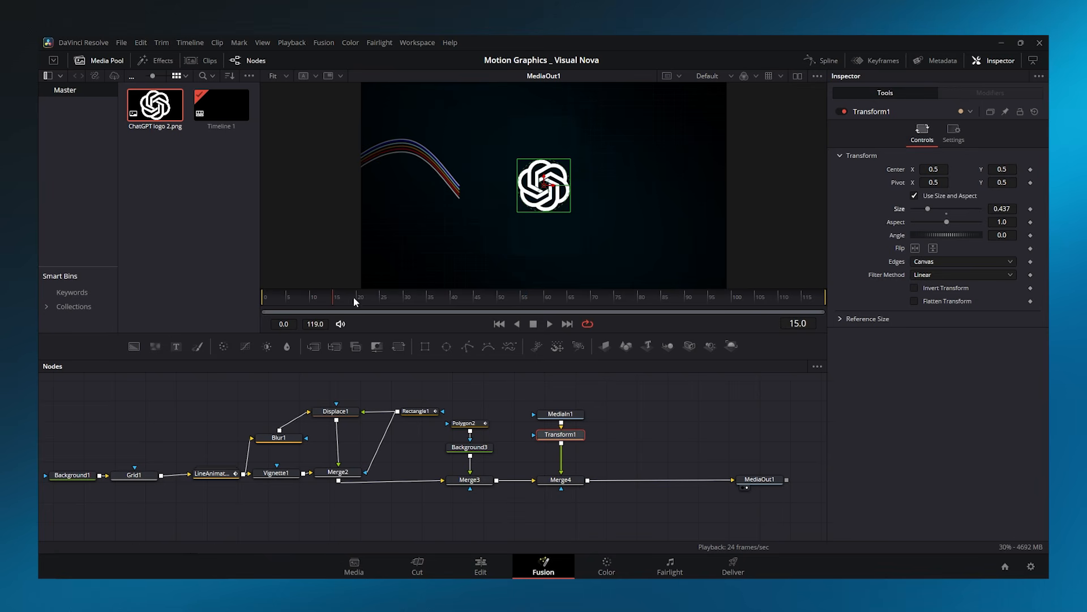
drag(930, 211, 912, 212)
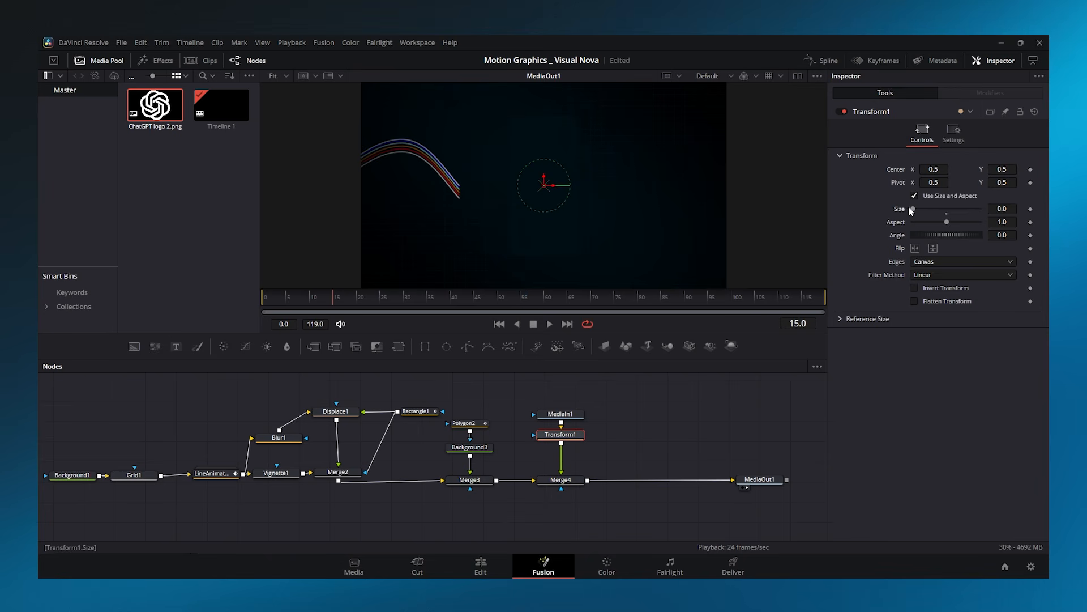
drag(337, 300, 356, 300)
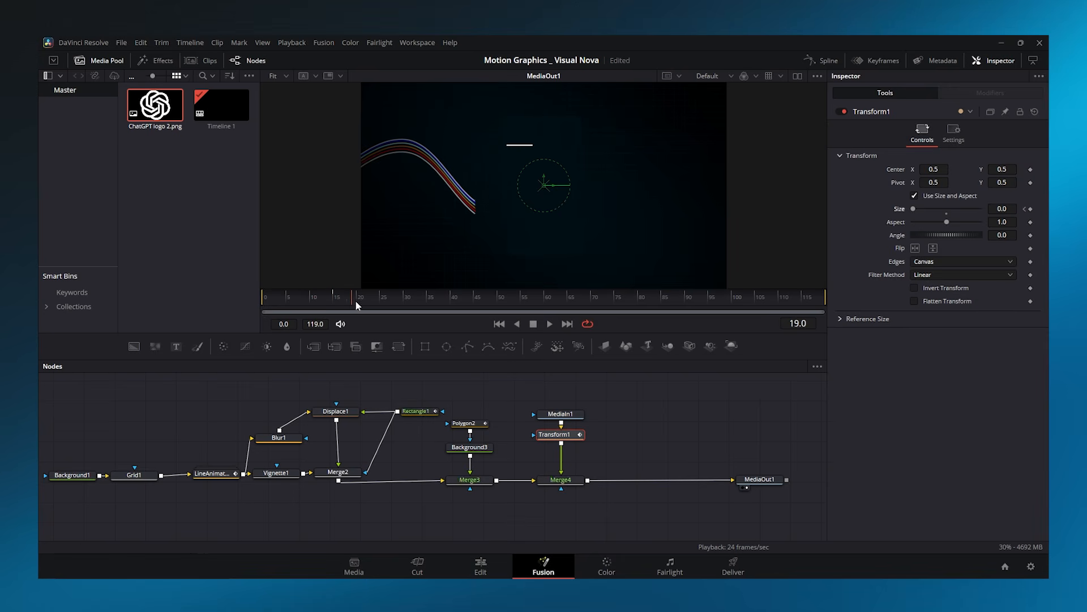
drag(913, 209, 932, 212)
drag(358, 301, 379, 301)
drag(1001, 209, 987, 209)
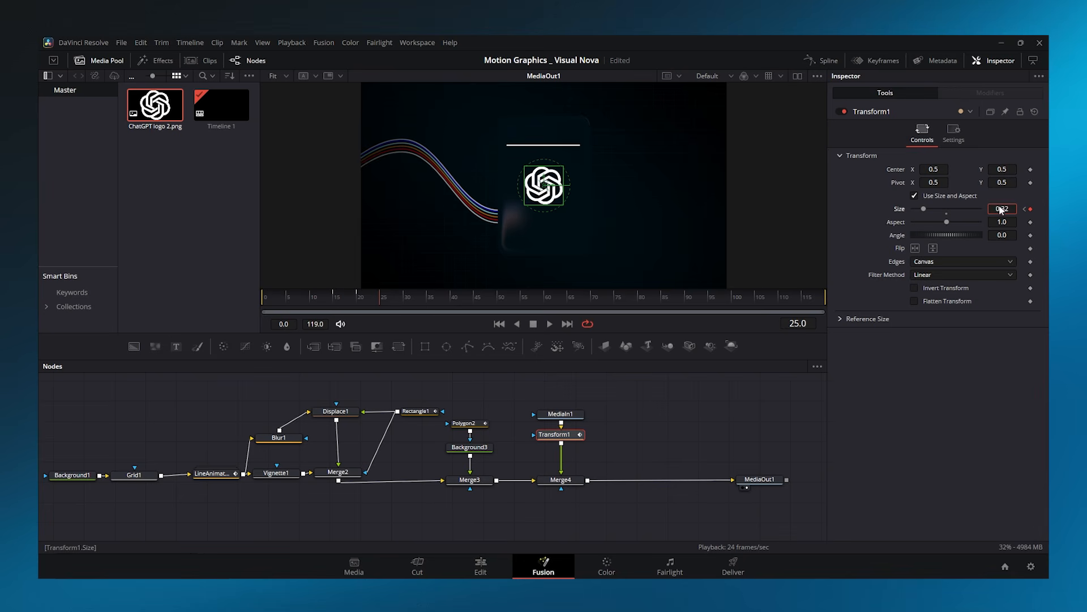
drag(384, 305, 405, 304)
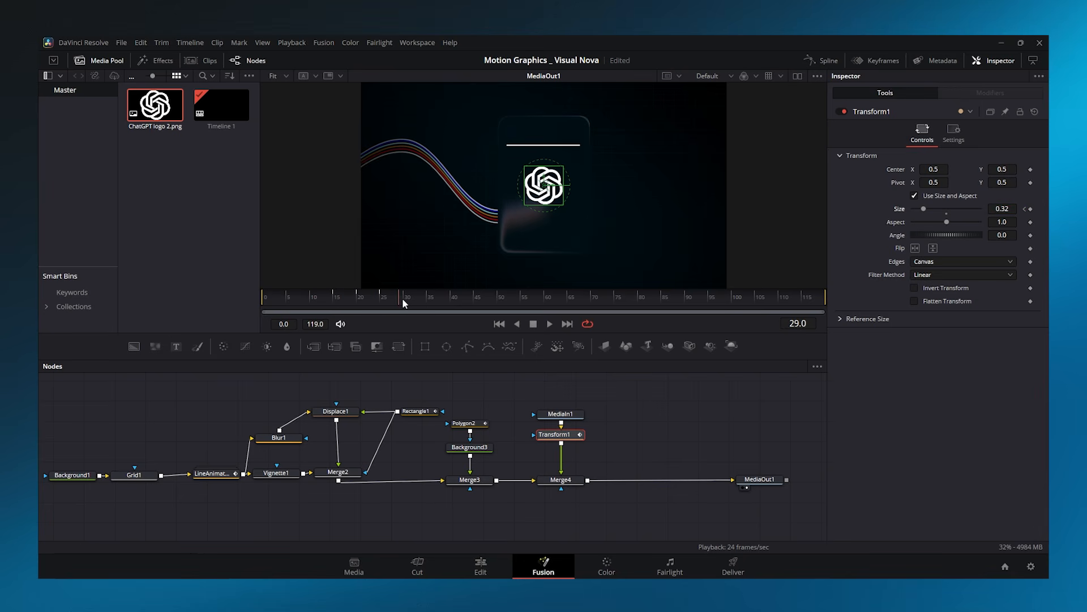
mouse_move(997, 209)
mouse_down()
mouse_move(1016, 209)
mouse_move(1006, 209)
mouse_up()
Smooth Transform1's Size curve in the Spline editor, level the handles at the frame 20 peak, and play back the logo's bounce
click(821, 61)
click(778, 366)
drag(813, 388, 587, 507)
key(shift+s)
drag(588, 506, 644, 490)
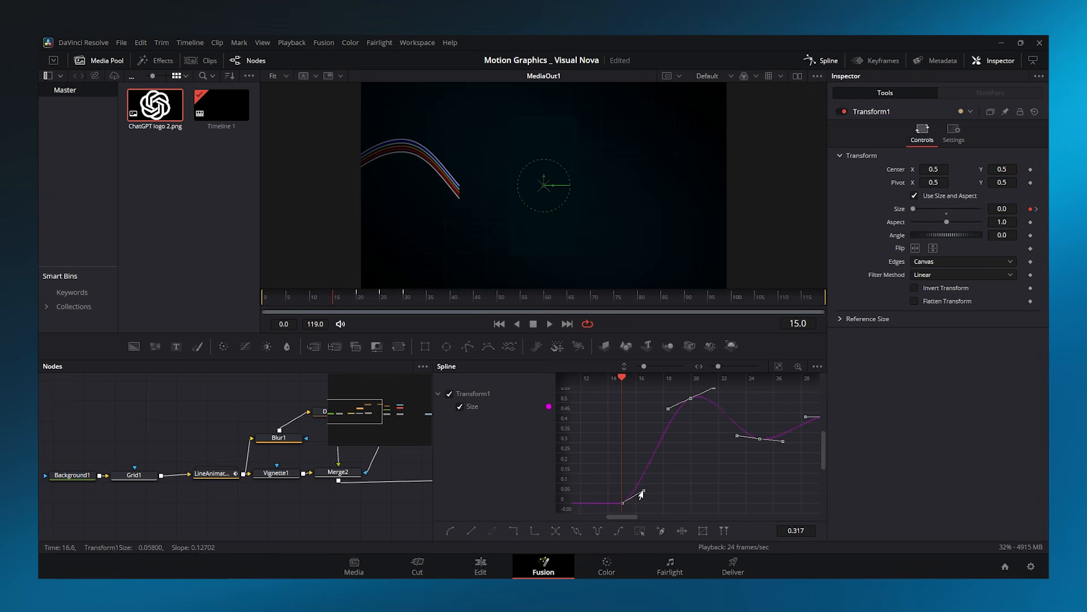
drag(714, 389, 716, 398)
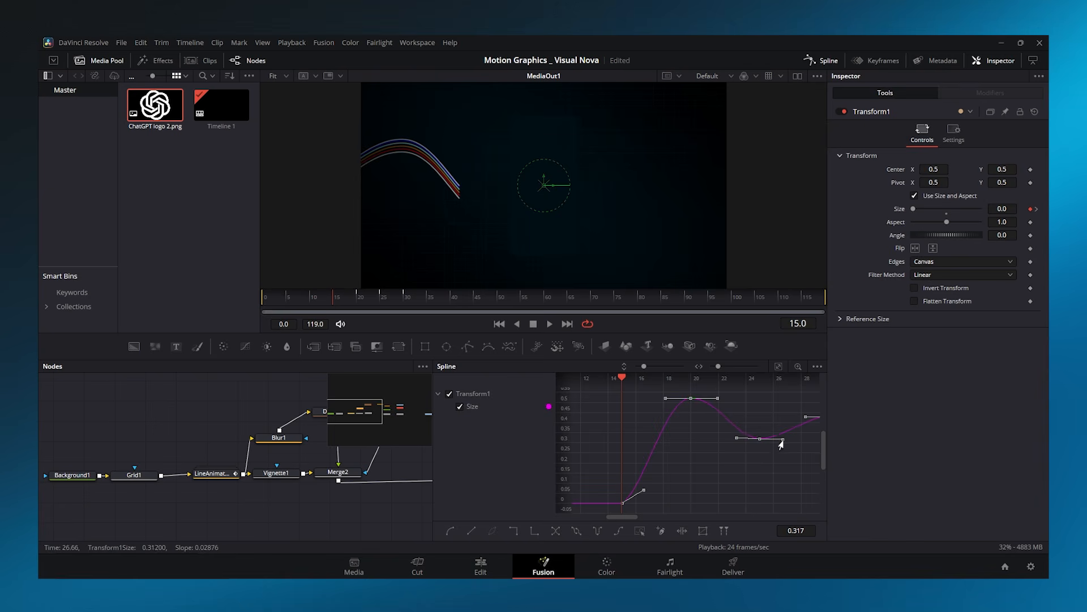
click(821, 60)
drag(334, 304, 300, 297)
key(space)
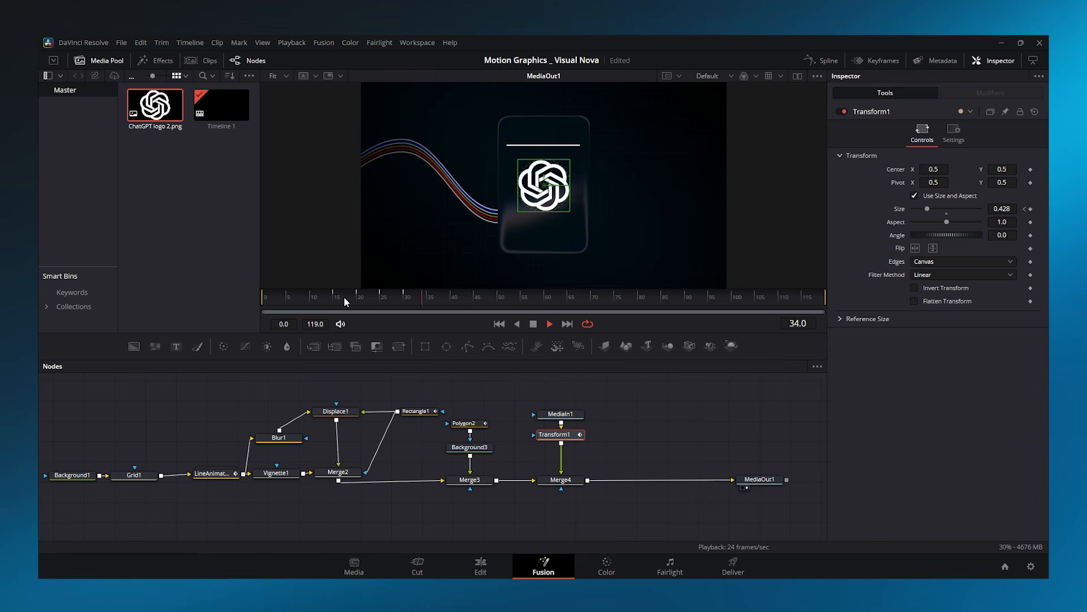
Keyframe Transform1's Angle at 0 on frame 15 and -159.1 on frame 119 to rotate the logo
click(335, 301)
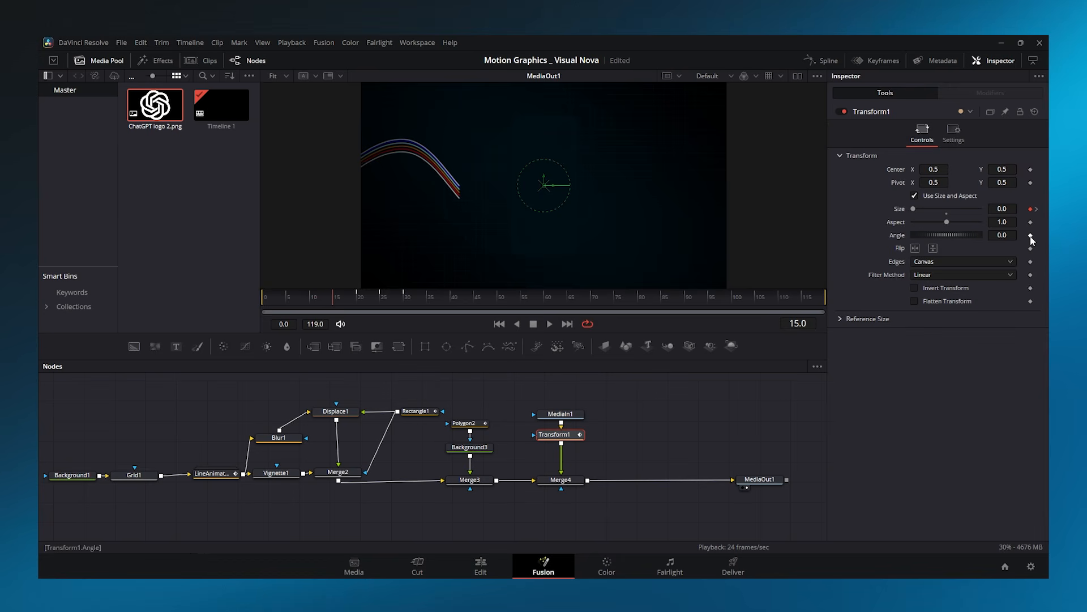
drag(537, 303, 732, 301)
drag(817, 300, 824, 300)
drag(960, 235, 927, 232)
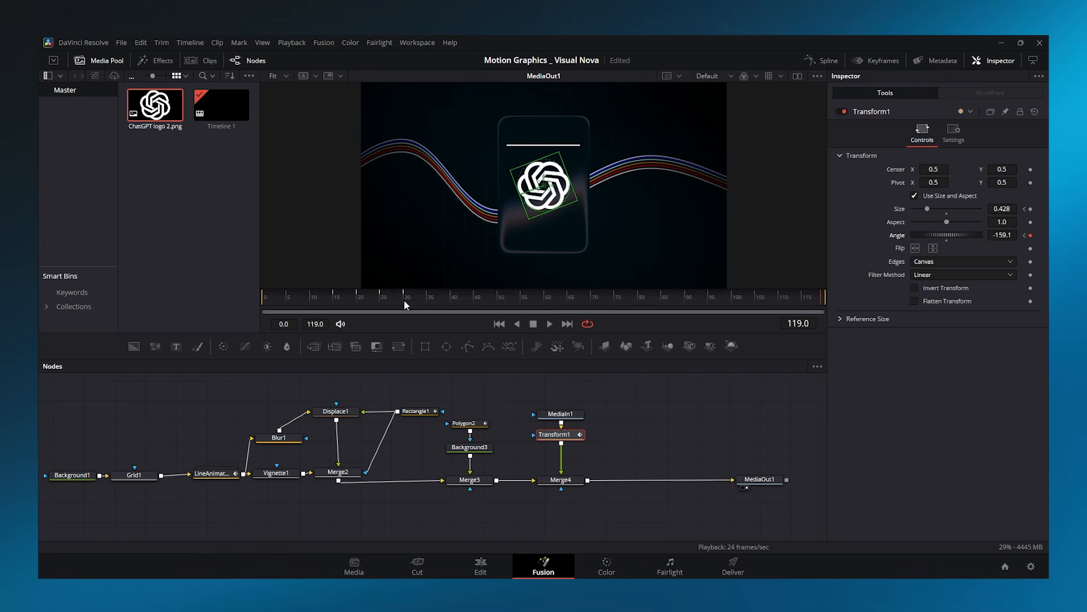
Play the composition back from the start to check the logo's scaling and rotation
click(307, 300)
key(space)
key(space)
drag(310, 300, 248, 301)
key(space)
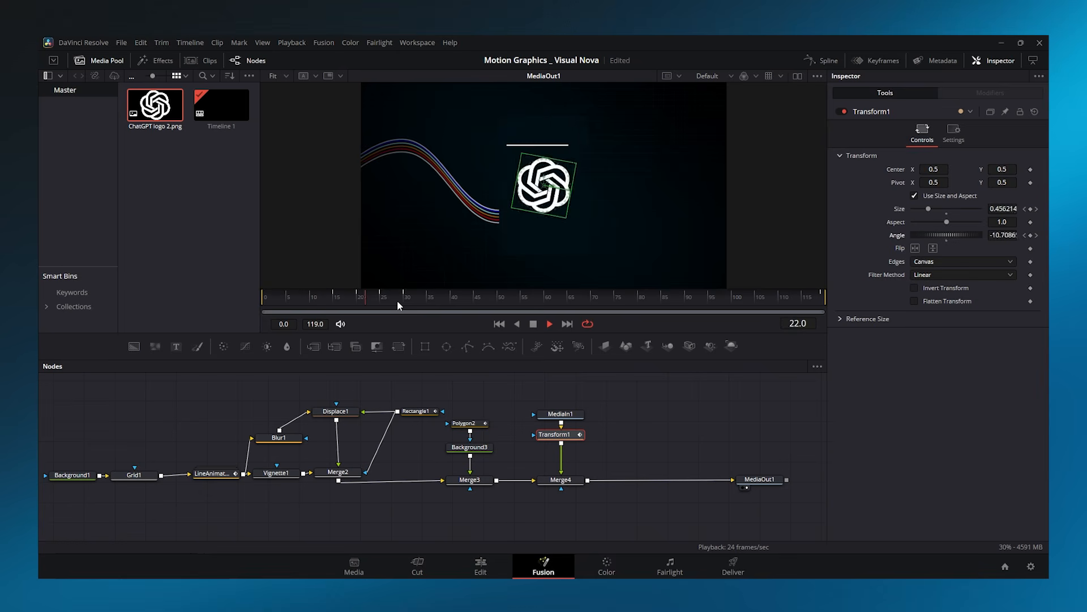
click(538, 323)
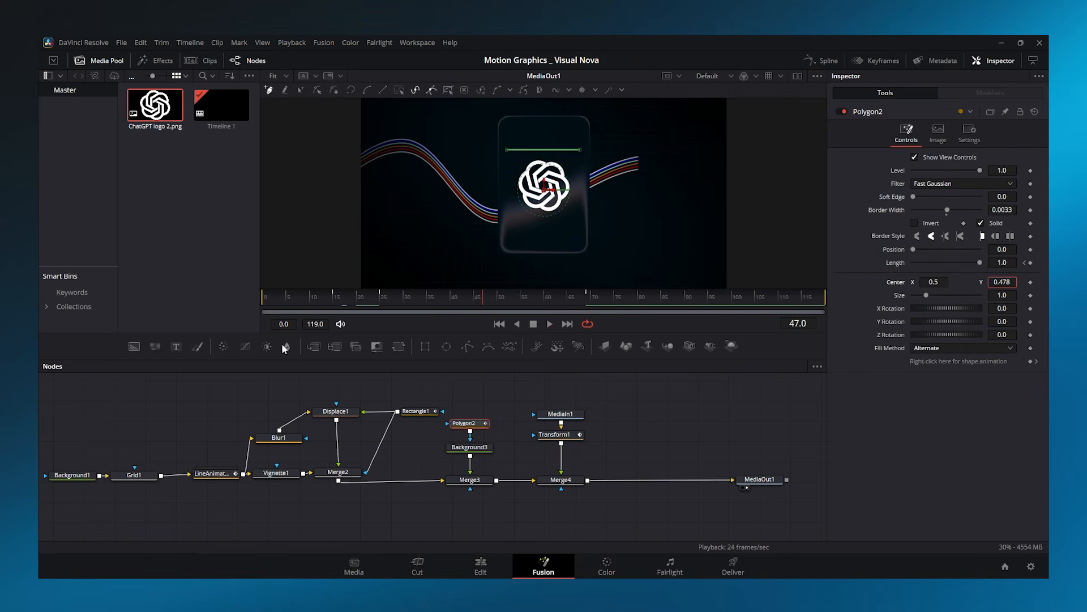
Add a Text node merged between Merge4 and MediaOut1 with the text "ChatGPT"
drag(178, 351, 649, 428)
drag(676, 429, 648, 480)
click(649, 428)
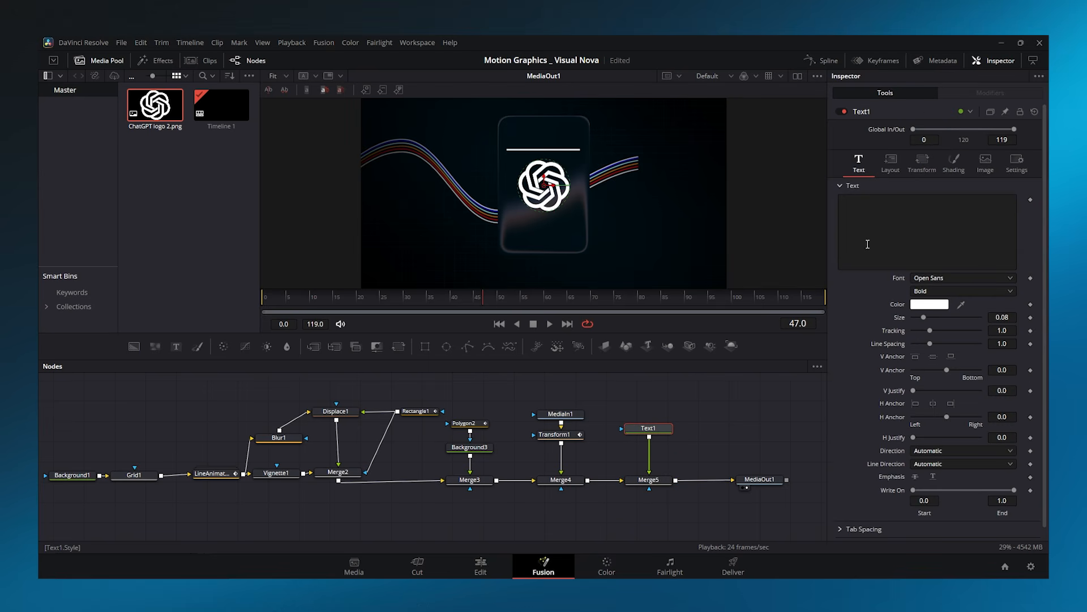
click(873, 203)
text(Chat)
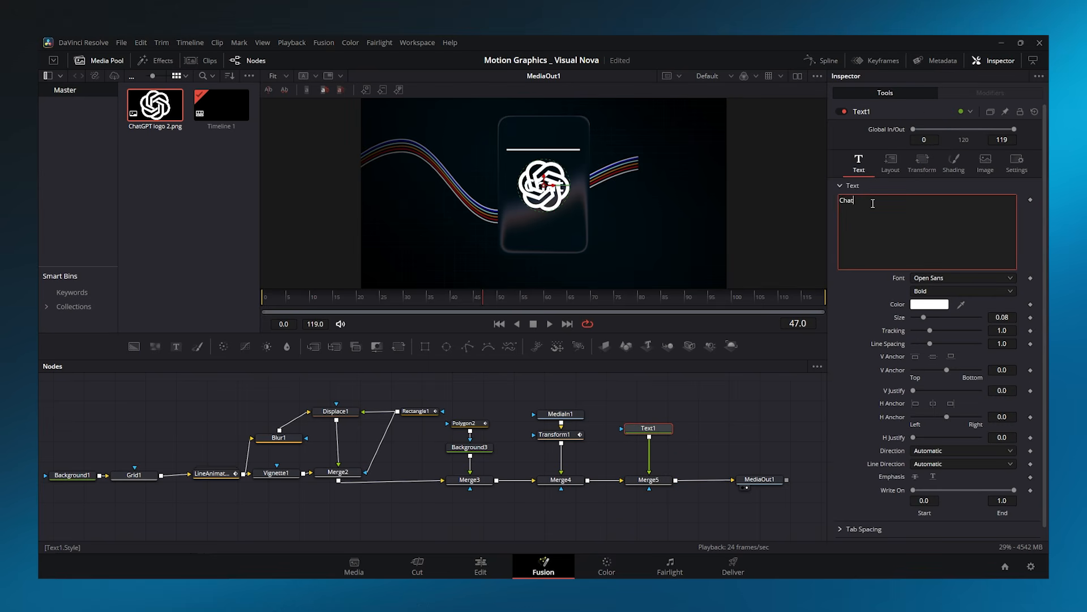
text(GPT)
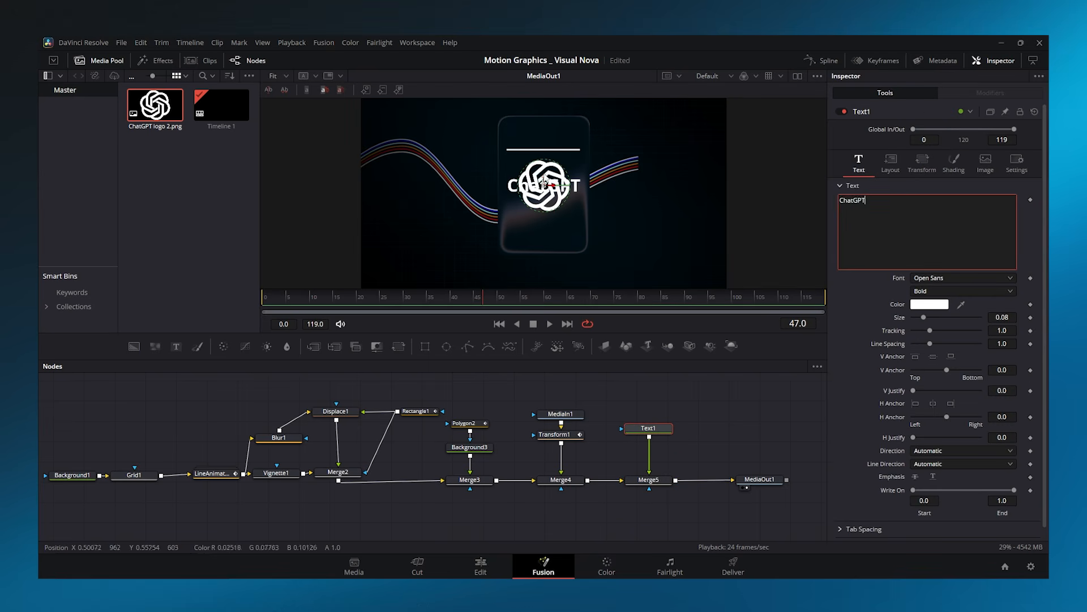
Place the ChatGPT title just above the white line, left-aligned with it, in Segoe UI at size 0.0605
click(545, 148)
drag(544, 148, 544, 124)
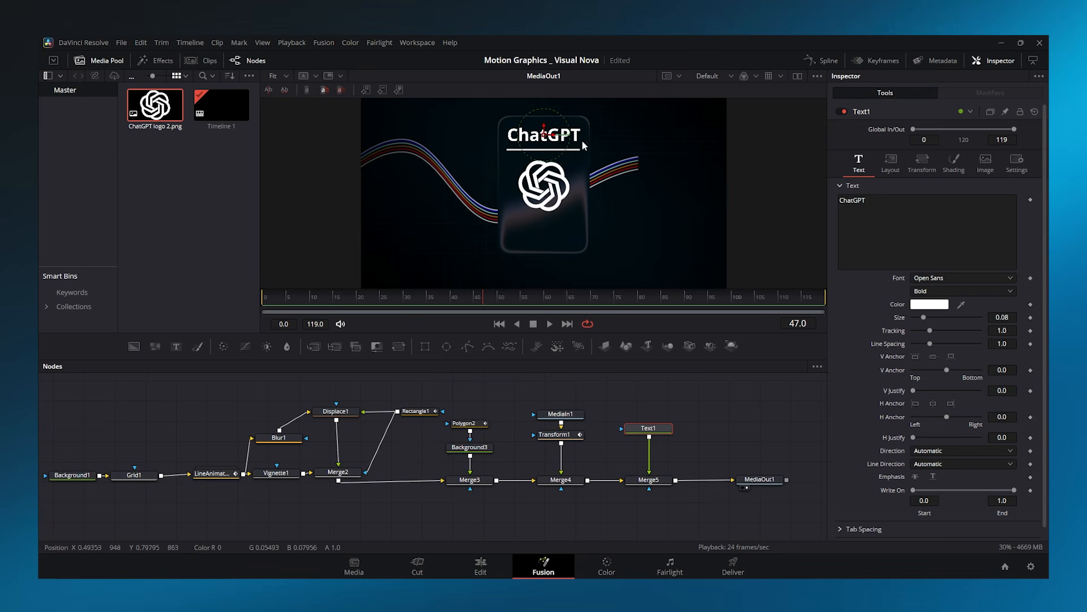
drag(1005, 317, 994, 317)
click(969, 277)
text(segoe ui)
key(Return)
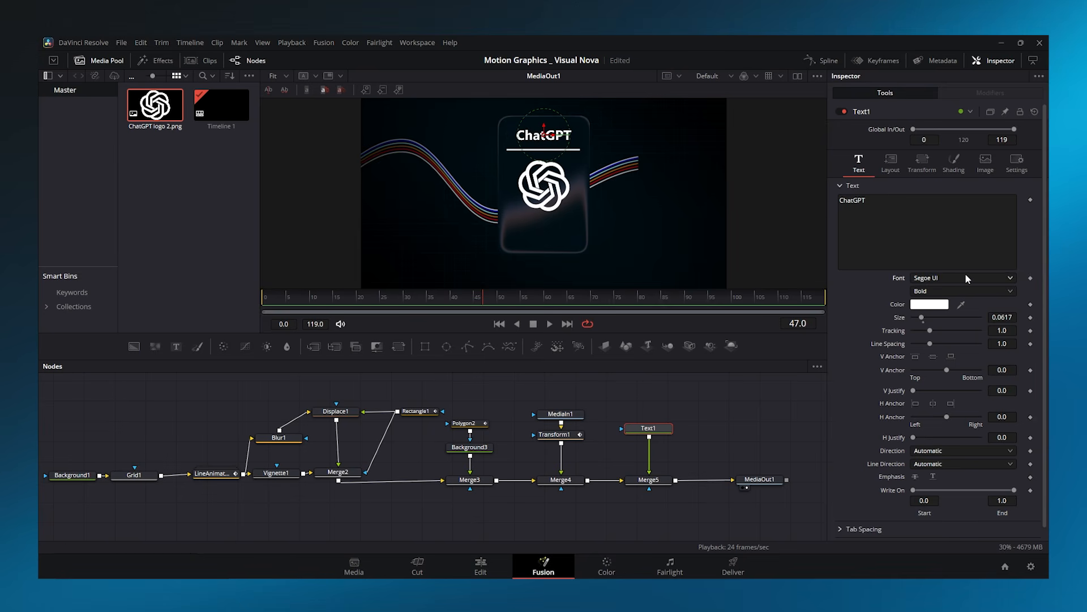
drag(554, 137, 543, 134)
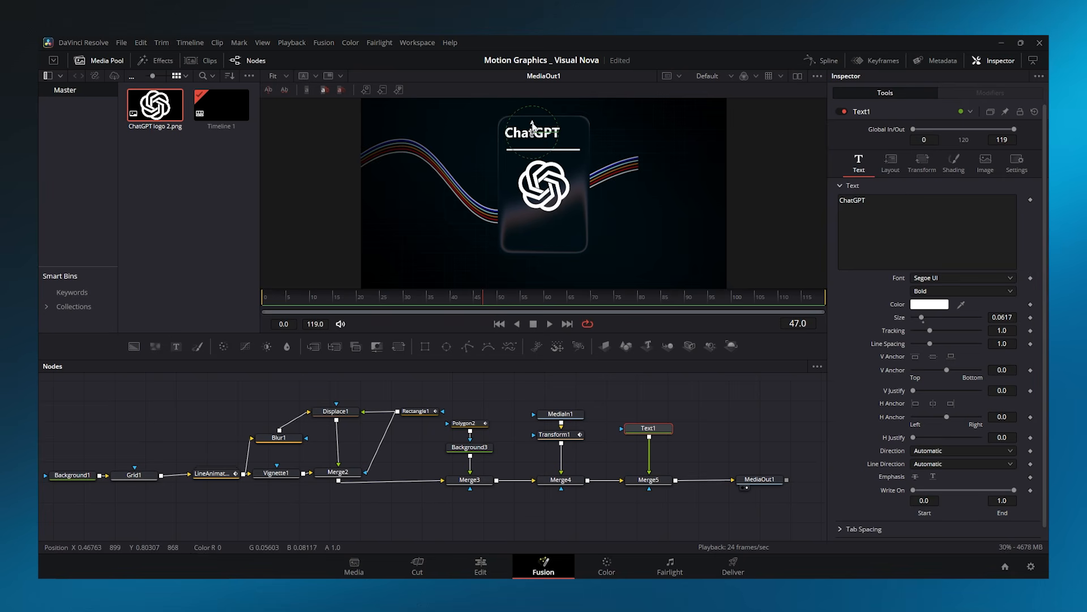
drag(998, 317, 998, 317)
drag(532, 123, 532, 127)
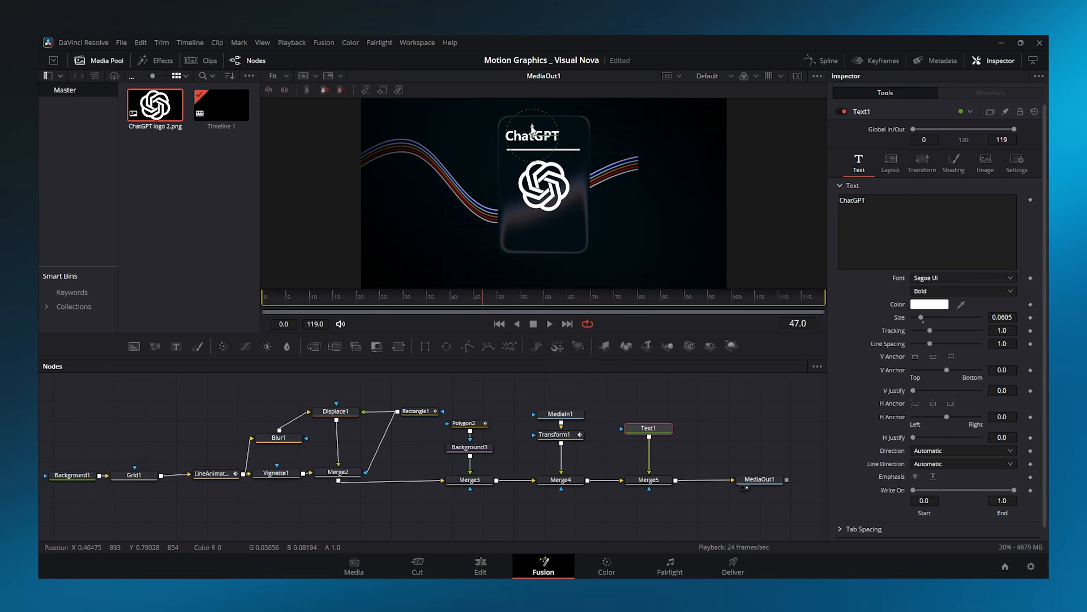
Add a Follower modifier to Text1's text and open its Shading settings
right_click(905, 225)
click(932, 288)
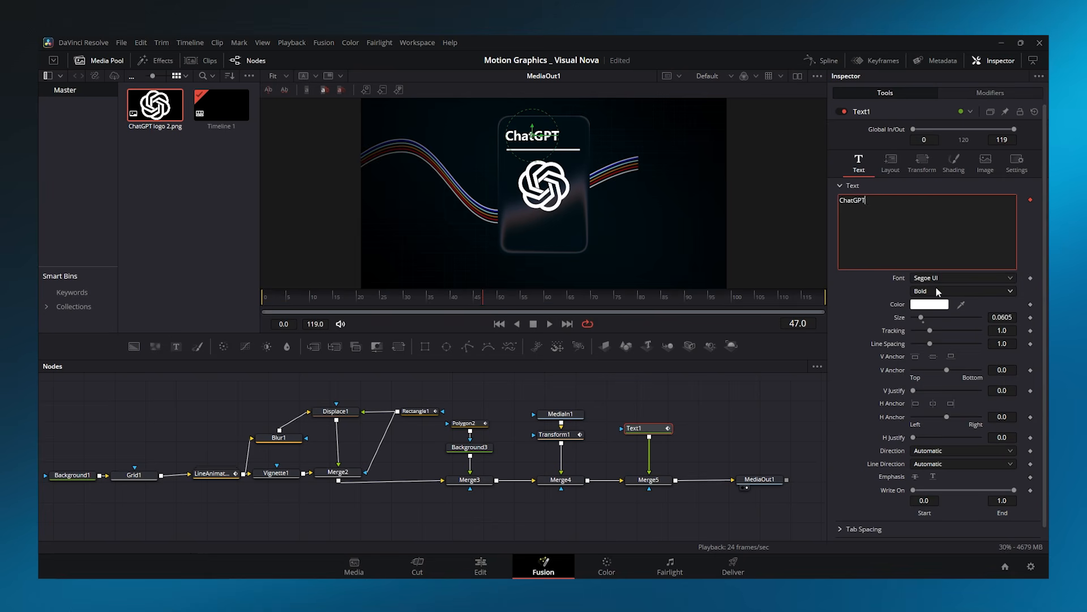
click(987, 95)
click(970, 133)
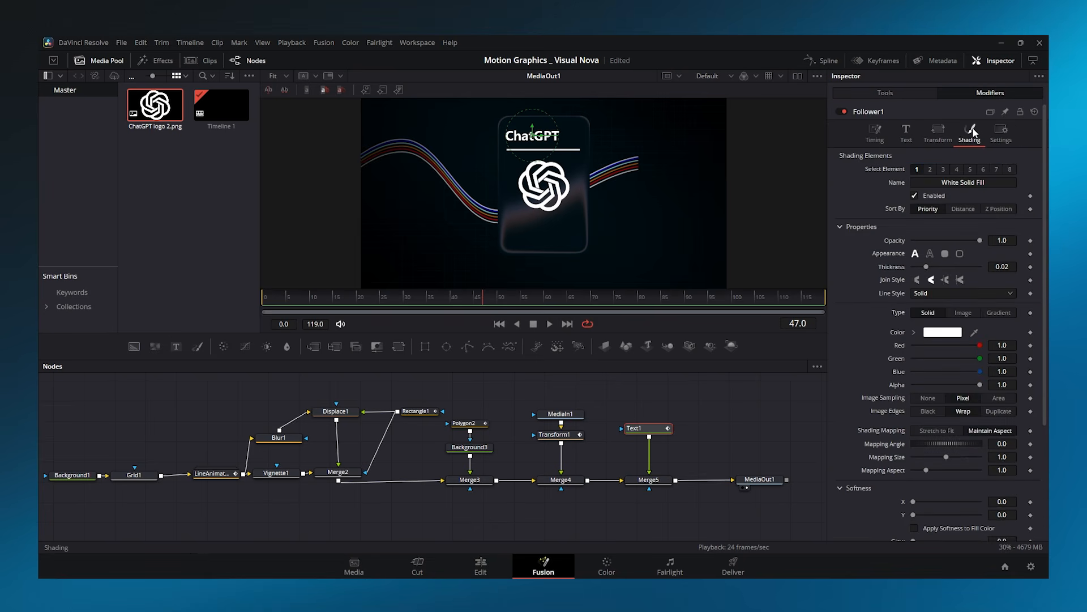
At frame 20, keyframe the Follower's opacity at 0 and its position offset Y at 0.215
click(361, 299)
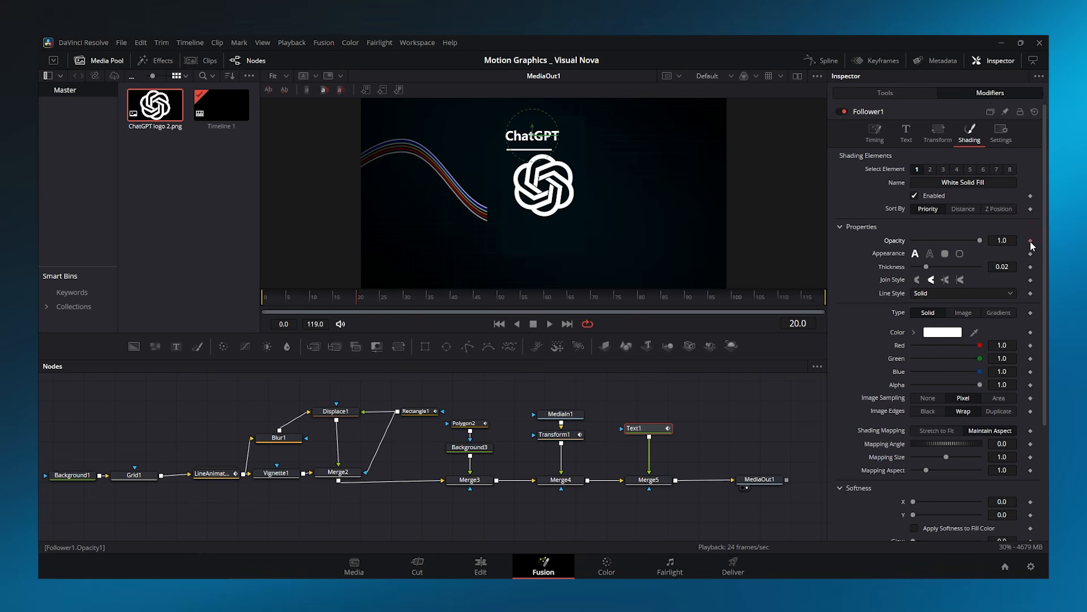
scroll(1031, 243, down, 3)
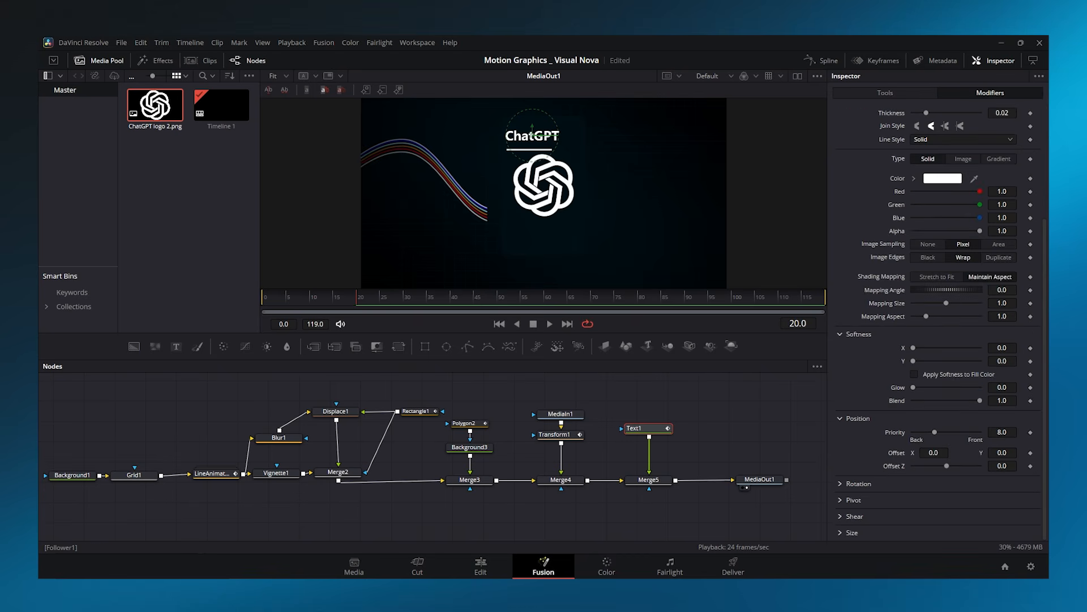
click(1030, 453)
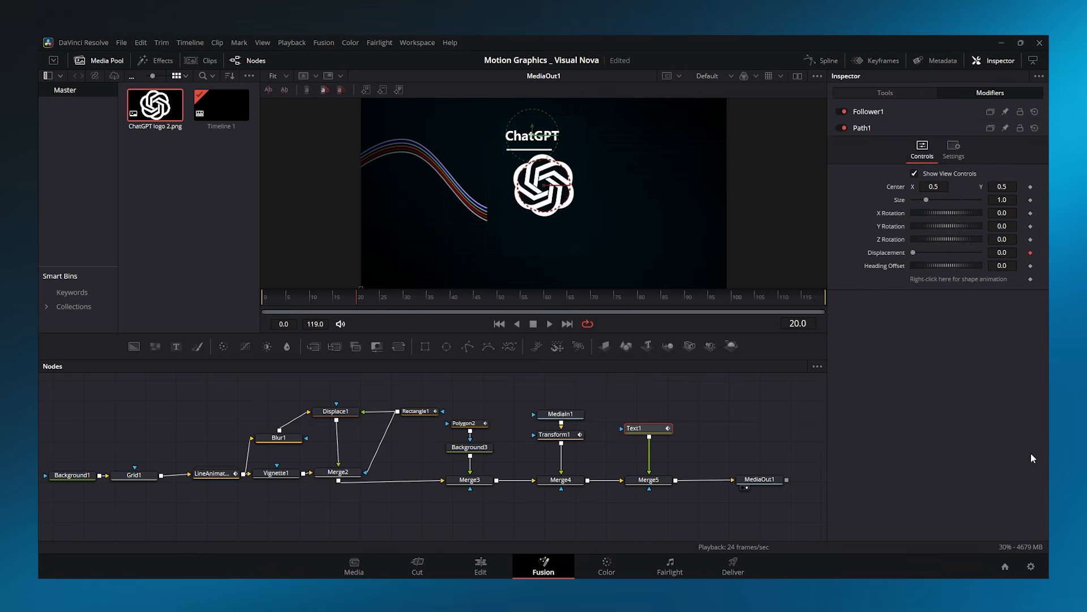
click(887, 110)
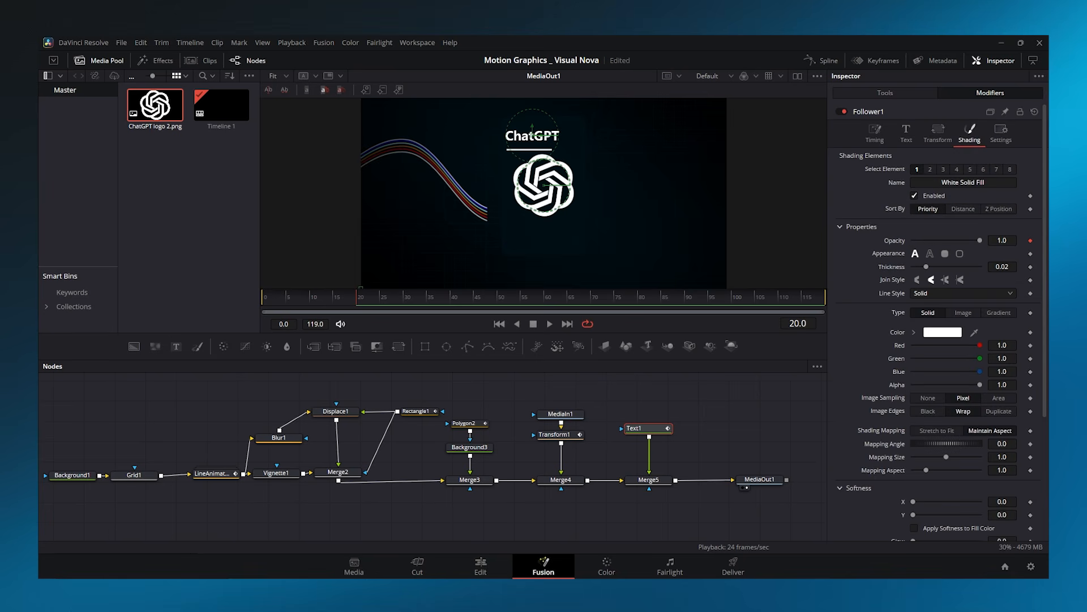
drag(1046, 201, 1044, 372)
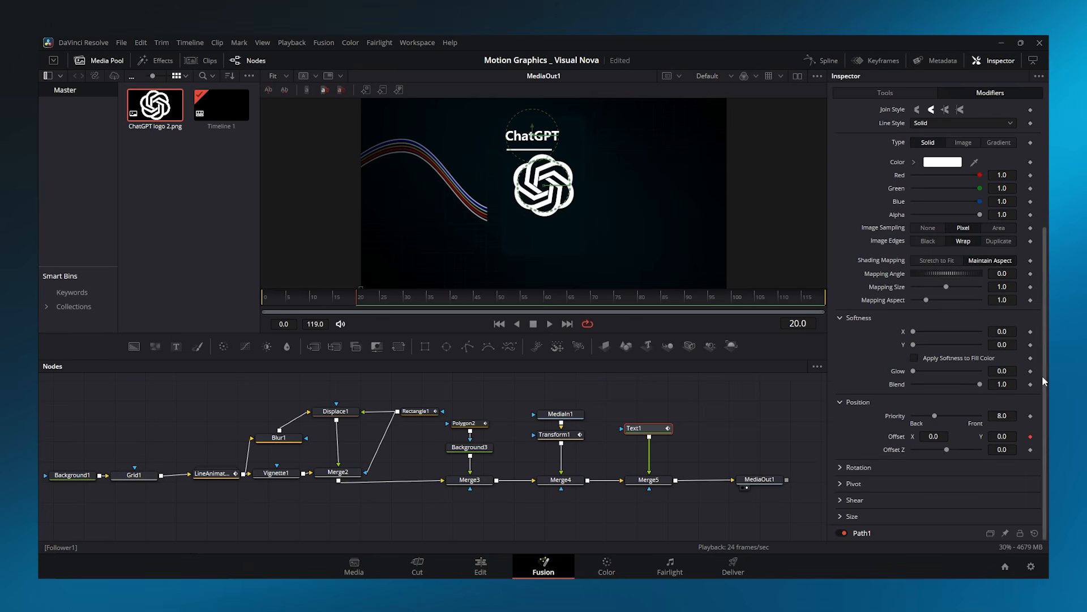
click(1001, 436)
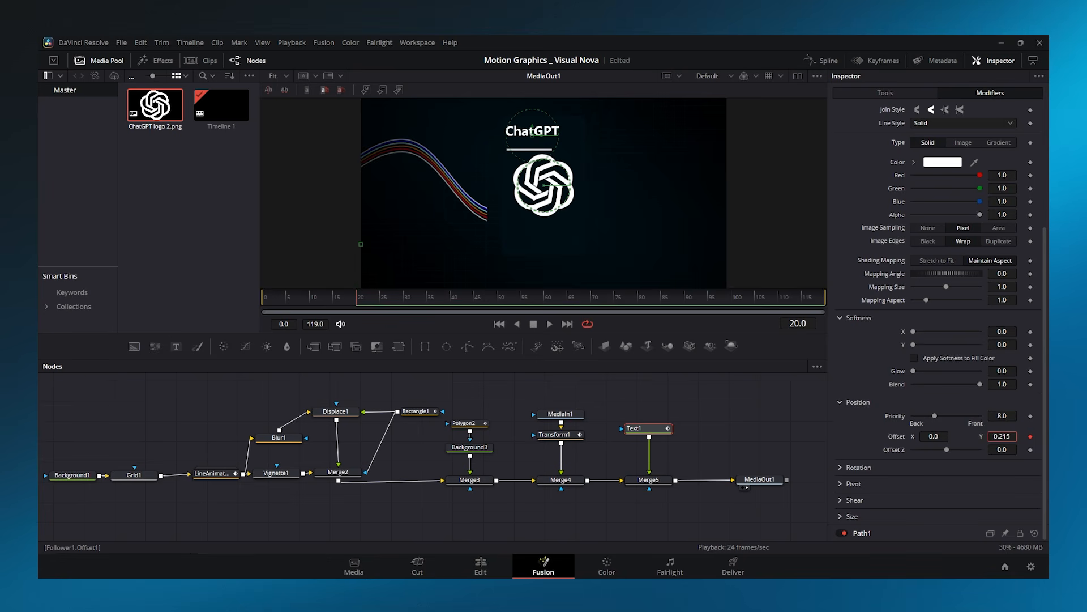
scroll(1039, 254, up, 5)
drag(972, 241, 890, 240)
At frame 30, keyframe the Follower's opacity at 1 and its position offset Y at 0
drag(360, 300, 406, 300)
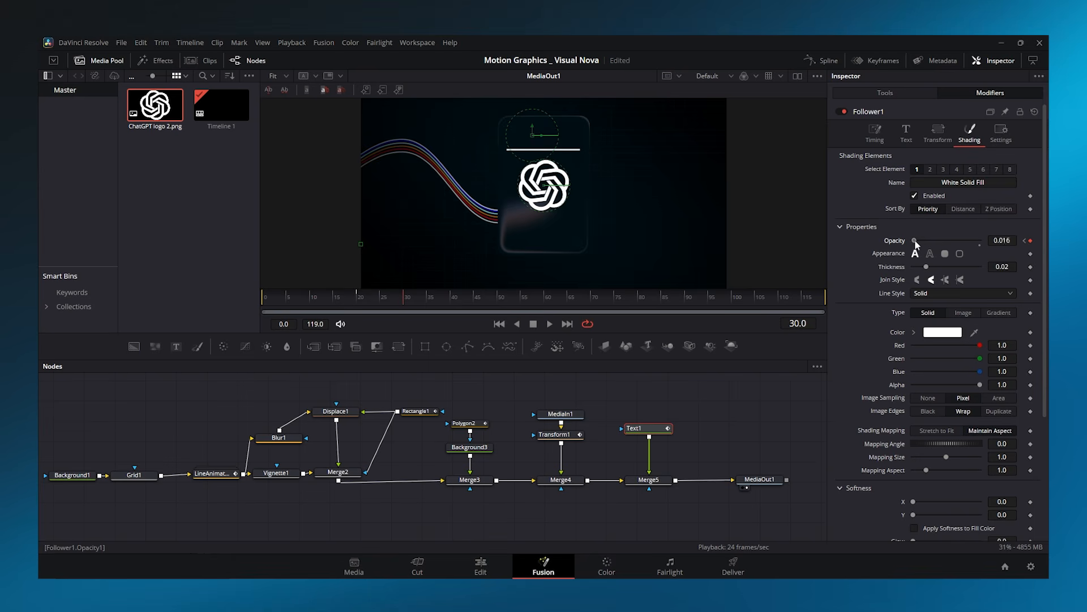
drag(1043, 240, 1045, 361)
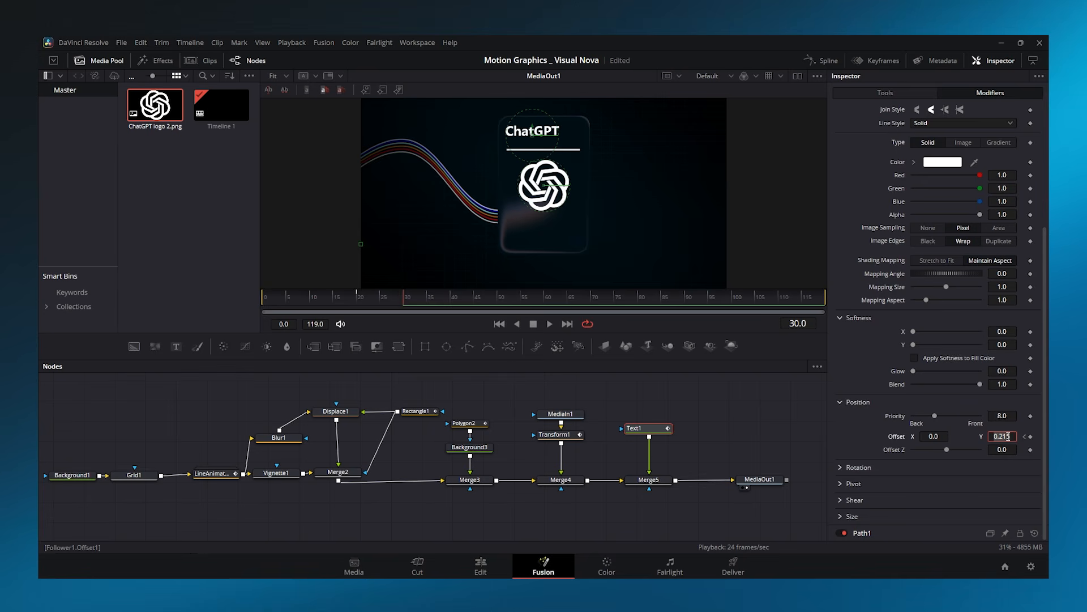
key(Return)
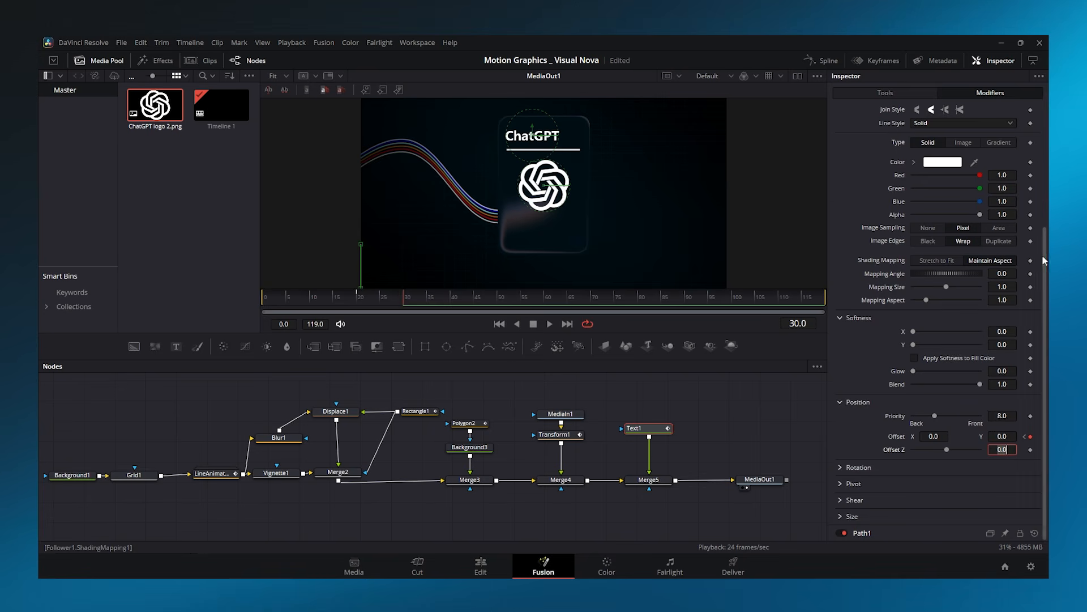
Set the Follower's delay between each character to about 1.84 and scrub from frame 20 to 45 to check the reveal
drag(1041, 254, 1046, 141)
click(875, 127)
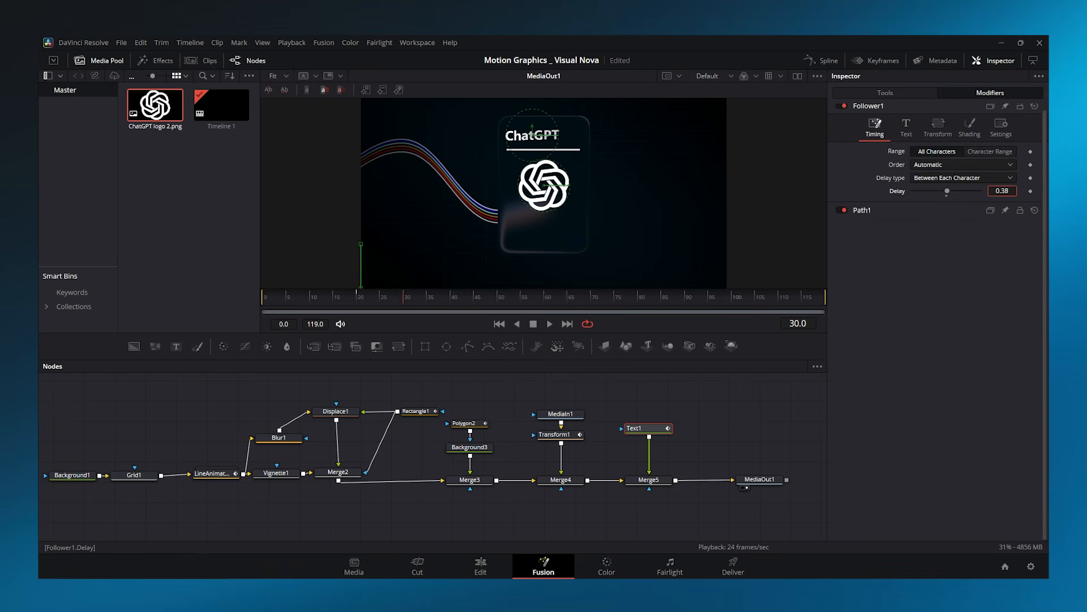
drag(1003, 191, 999, 191)
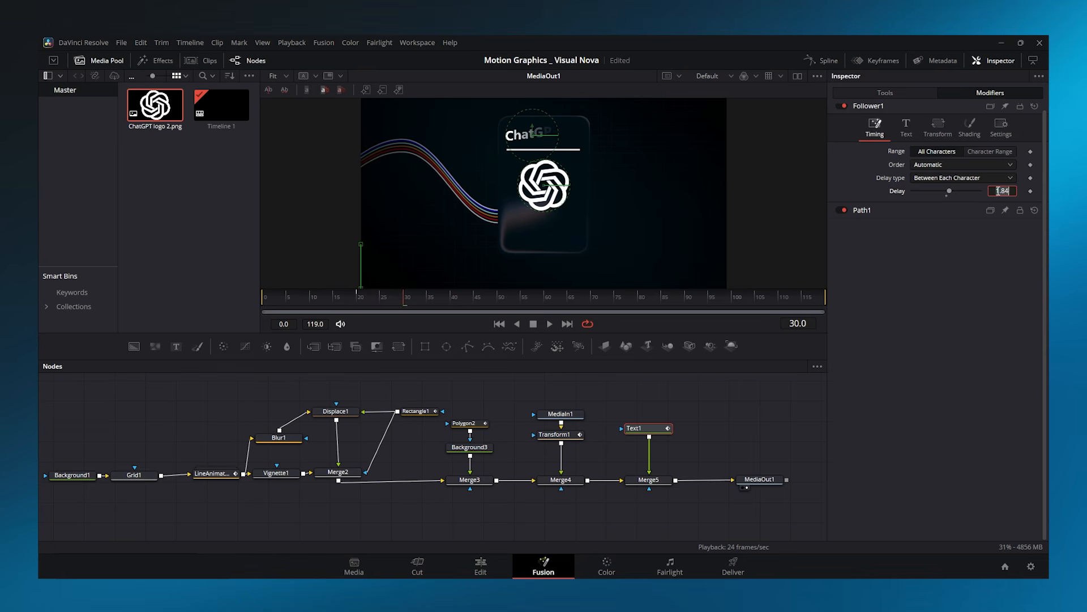
click(959, 169)
click(952, 182)
click(363, 301)
drag(362, 301, 474, 306)
Set the title's size to 0.0554, change its text to "ChatGPT..." and realign it with the start of the white line
click(900, 94)
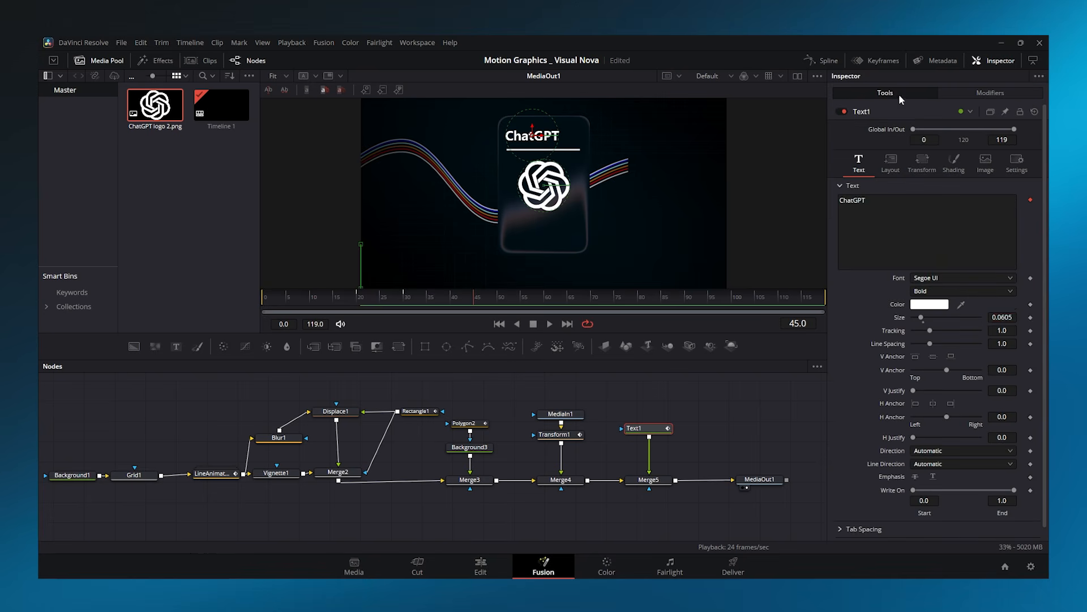
drag(1007, 317, 996, 318)
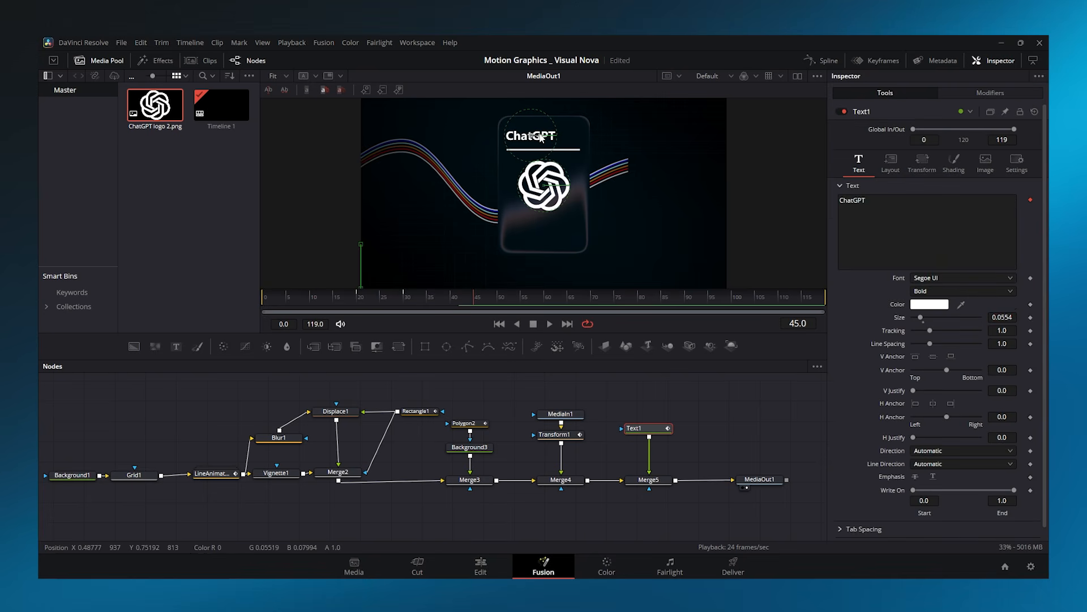
click(882, 205)
text(...)
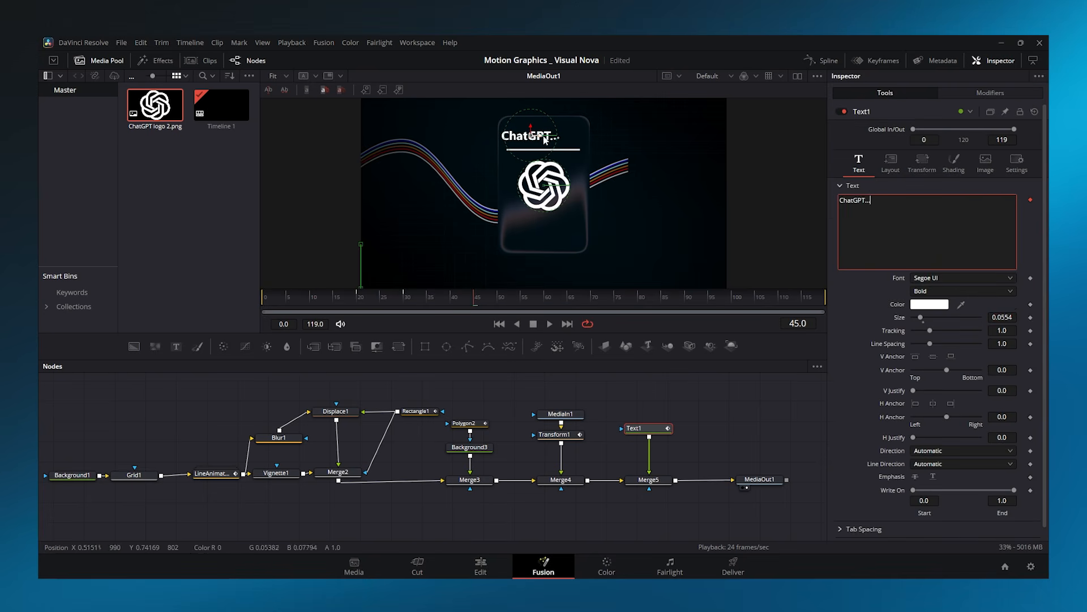
click(544, 139)
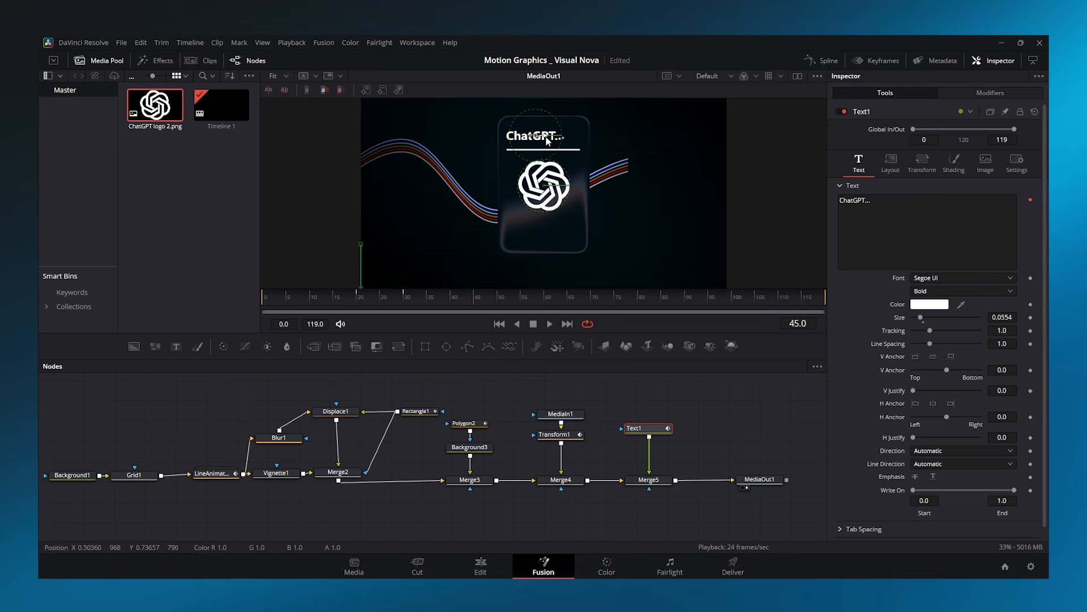
Duplicate Text1 together with Merge5 and connect the copies between Merge5 and MediaOut1
drag(668, 400, 630, 499)
key(ctrl+c)
key(ctrl+v)
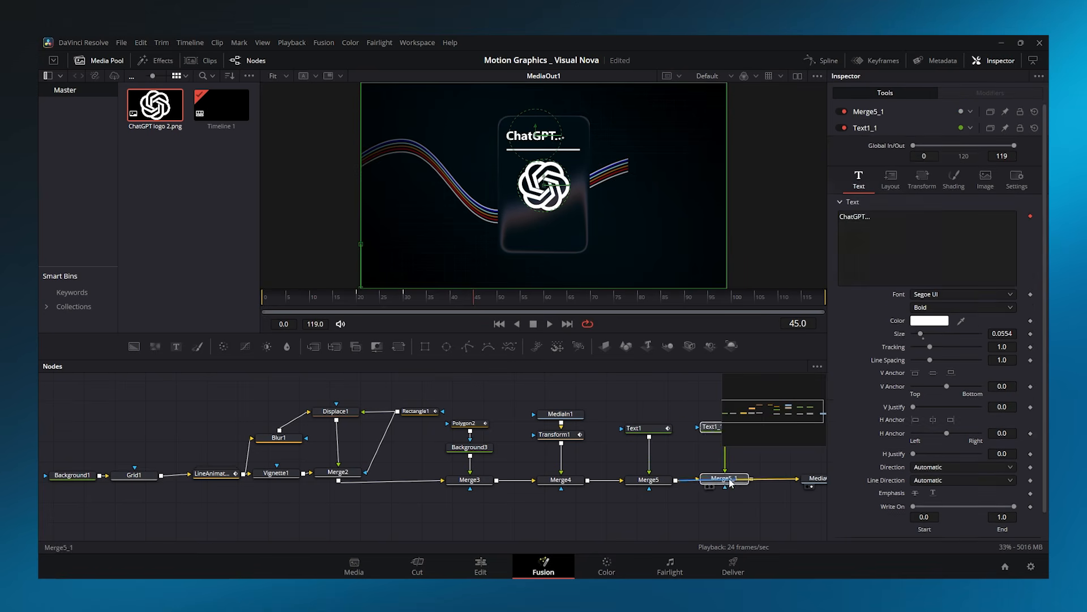
Change the duplicated text to "PRO" and place it just to the right of the ChatGPT title
click(715, 426)
click(913, 197)
key(ctrl+a)
text(PRO)
drag(543, 136, 585, 137)
Set the PRO text's font to Bebas Neue at size 0.0477 and align it with the end of the white line
click(956, 266)
scroll(957, 283, up, 20)
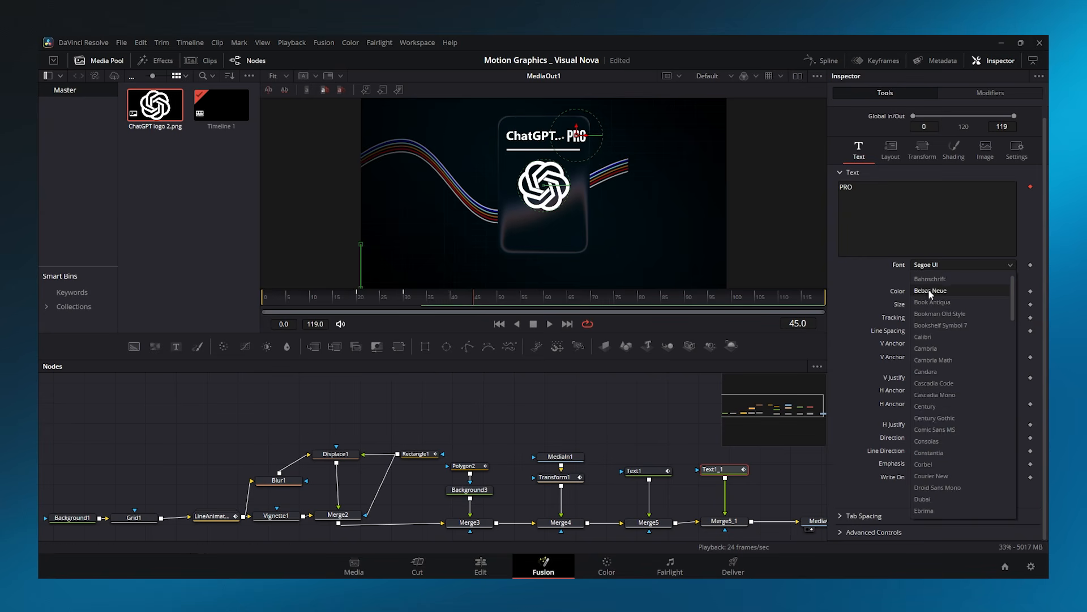
click(930, 292)
drag(1002, 305, 986, 304)
scroll(624, 203, up, 4)
scroll(624, 203, up, 2)
drag(610, 180, 605, 180)
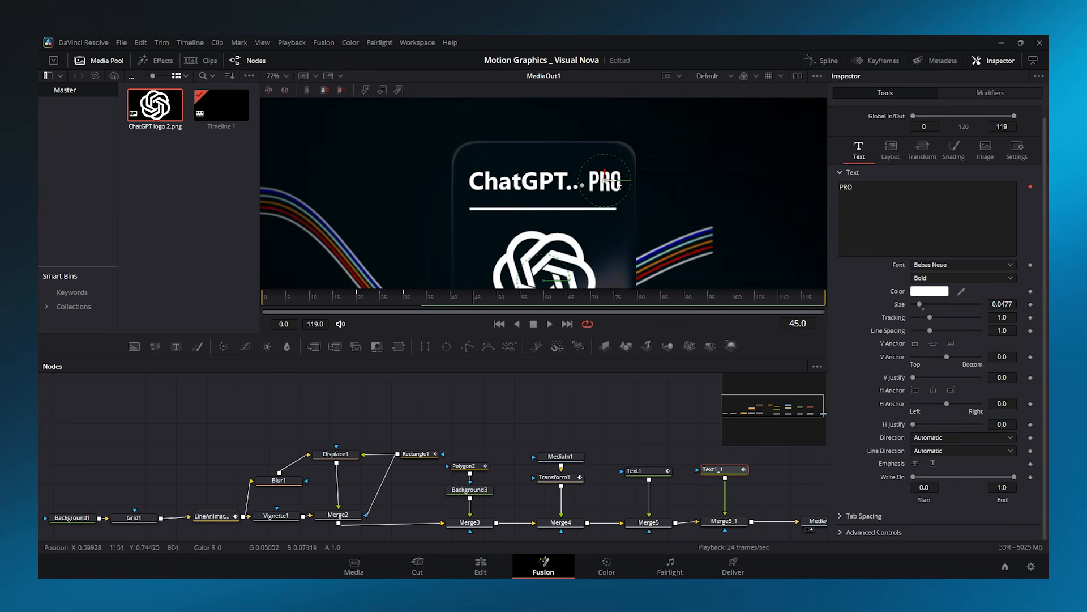
Colour the PRO text light grey and play back the title animation to check it
click(929, 291)
drag(678, 228, 678, 266)
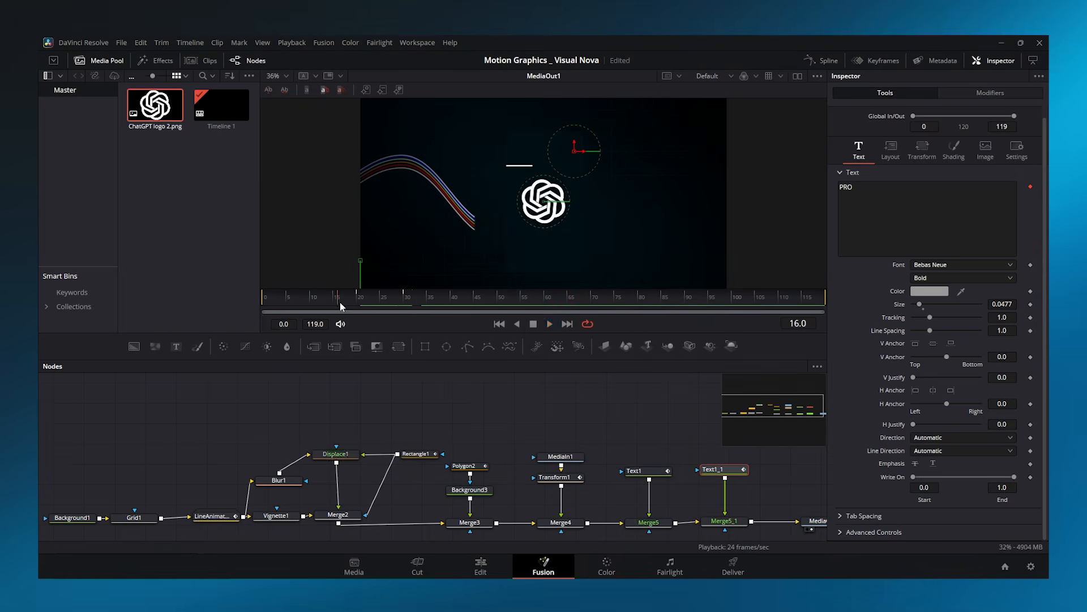
key(space)
key(space)
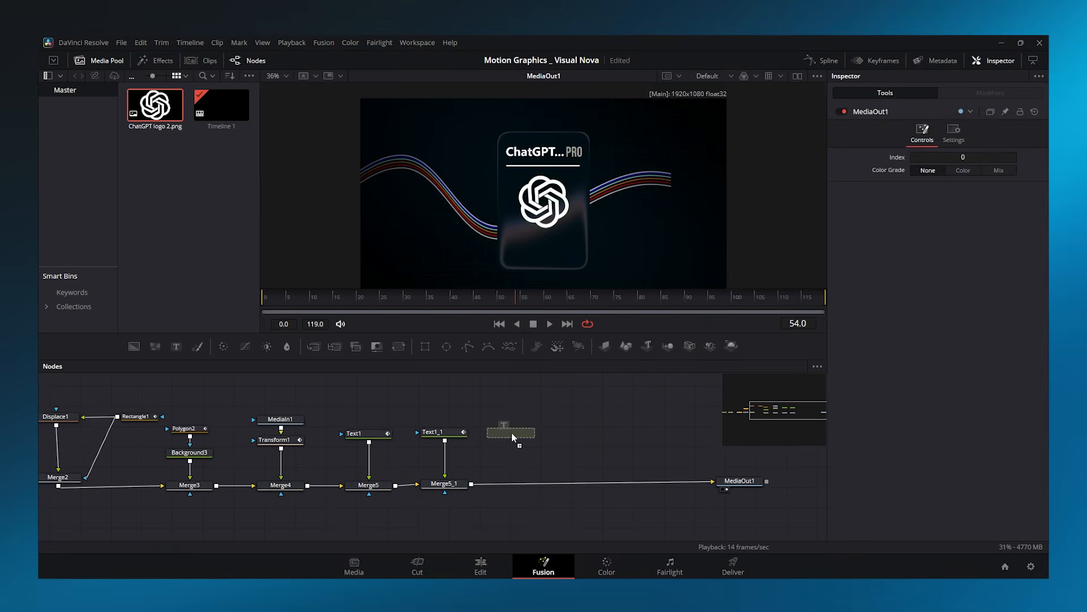
Merge a new Text node after Merge5_1 with the pasted AI assistant description, size 0.0133, placed below the logo on the panel
drag(511, 433, 499, 483)
click(533, 440)
click(892, 208)
key(ctrl+v)
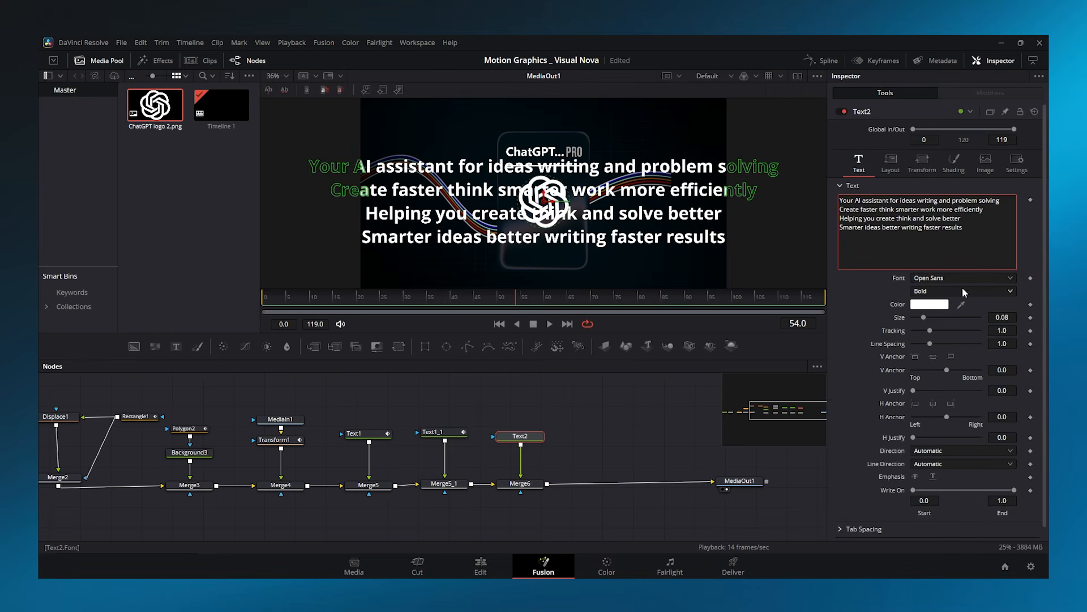
drag(1004, 317, 959, 317)
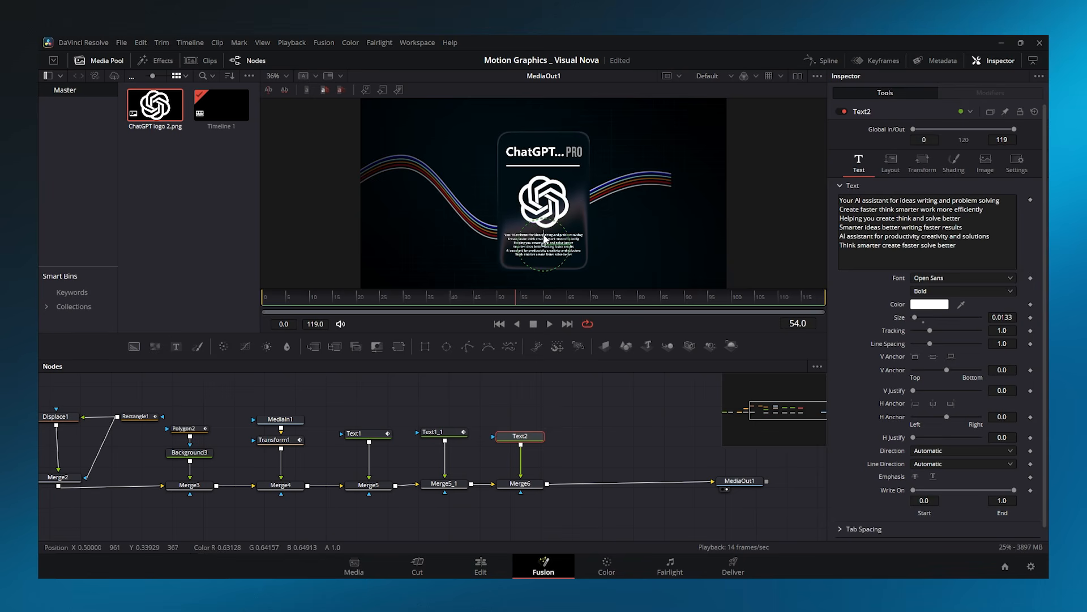
scroll(545, 239, up, 2)
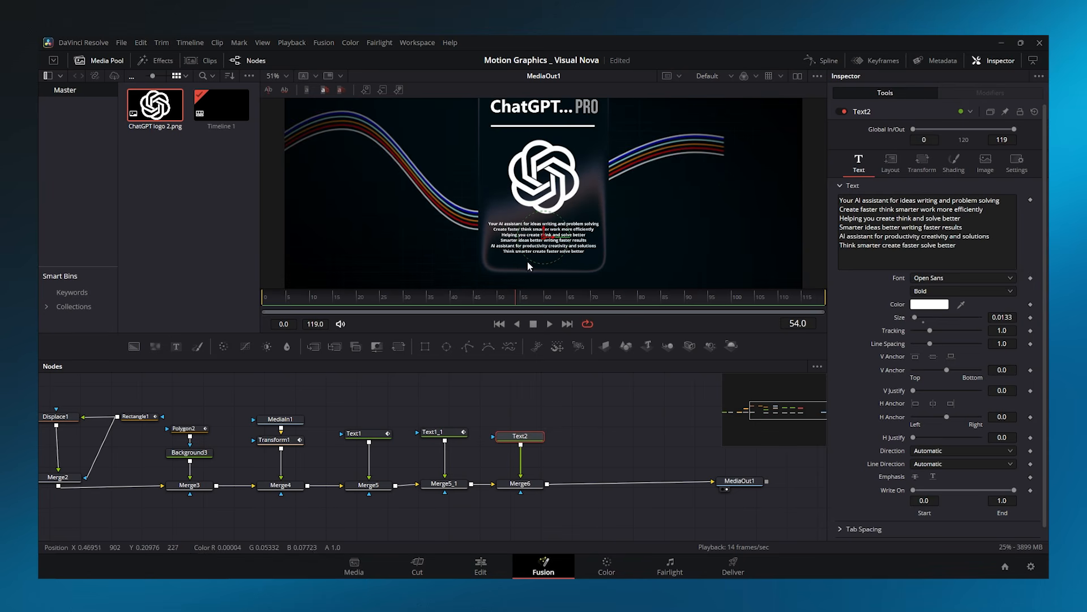
Animate Text2's Write On end with keyframes from 0 at frame 20 to 1 at frame 75
drag(498, 304, 356, 300)
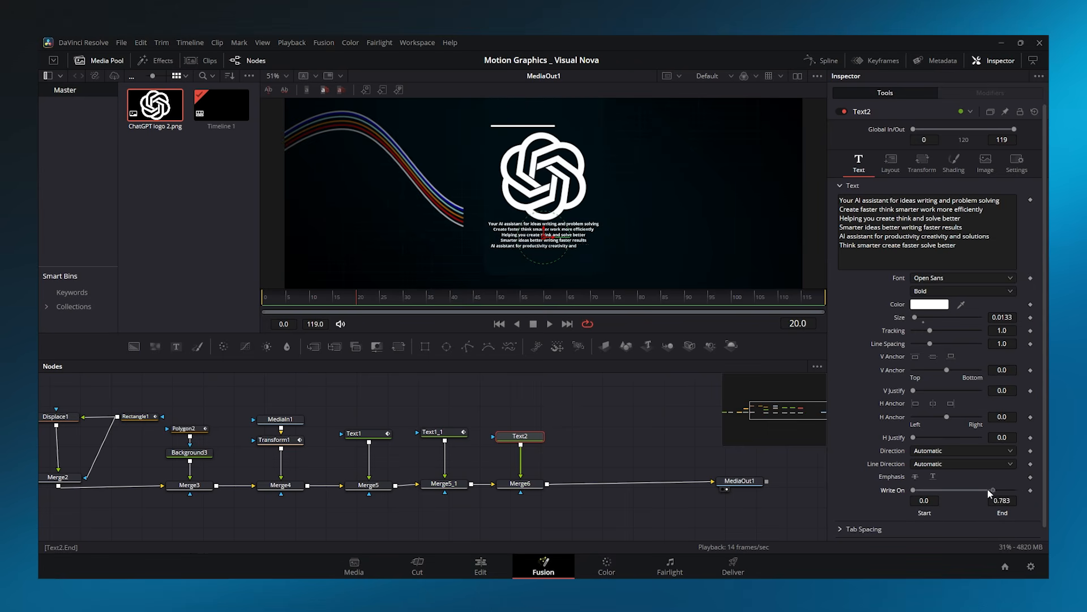
drag(990, 494, 921, 495)
drag(400, 301, 616, 306)
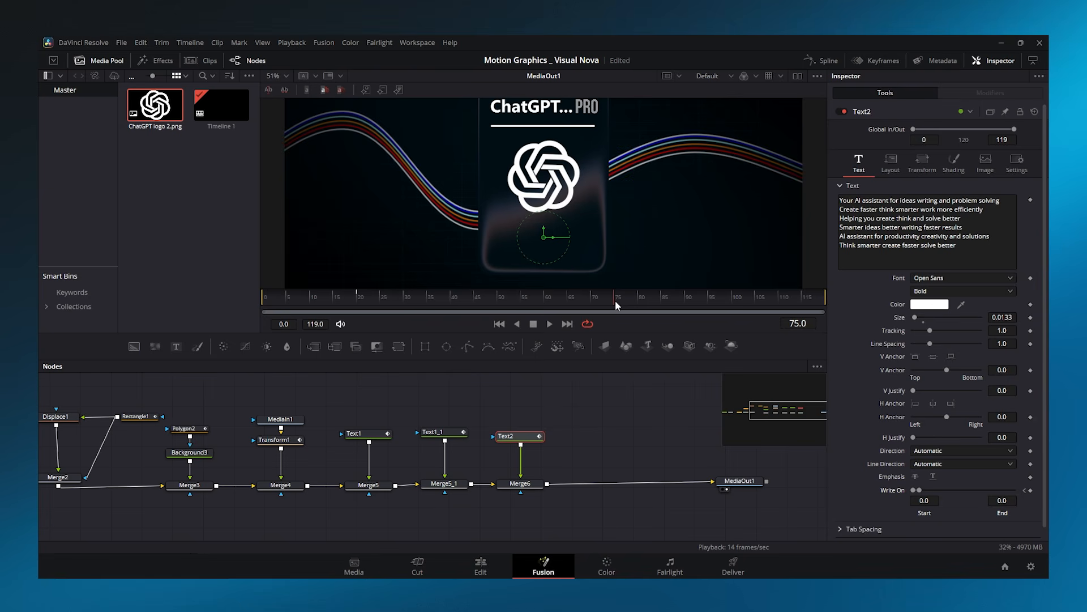
drag(927, 490, 1029, 491)
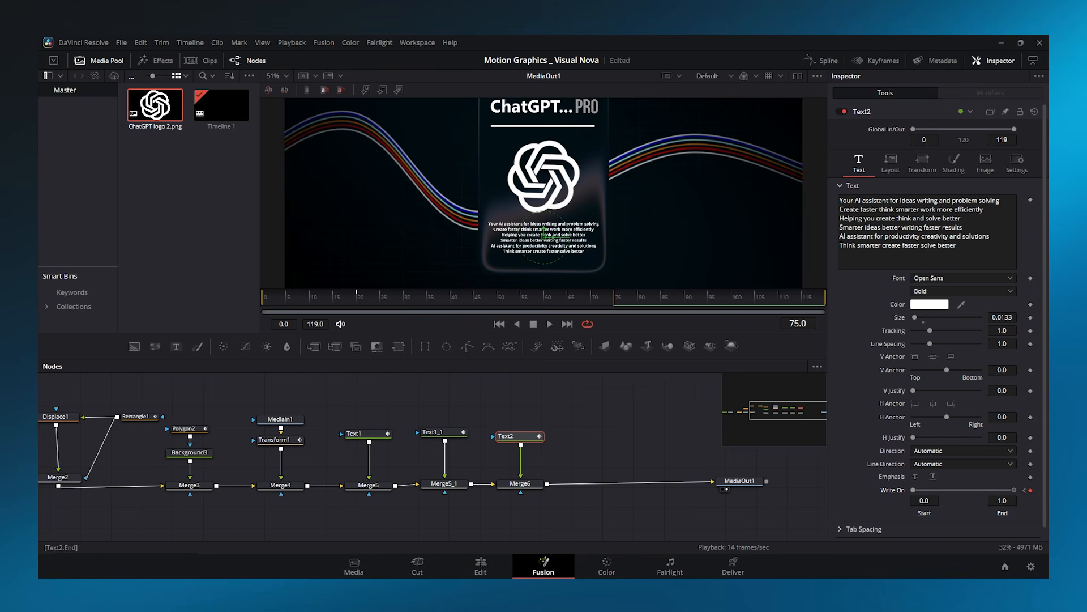
Enlarge the viewer, fit the image in it and play the composition from frame 0 to review the full animation
click(286, 76)
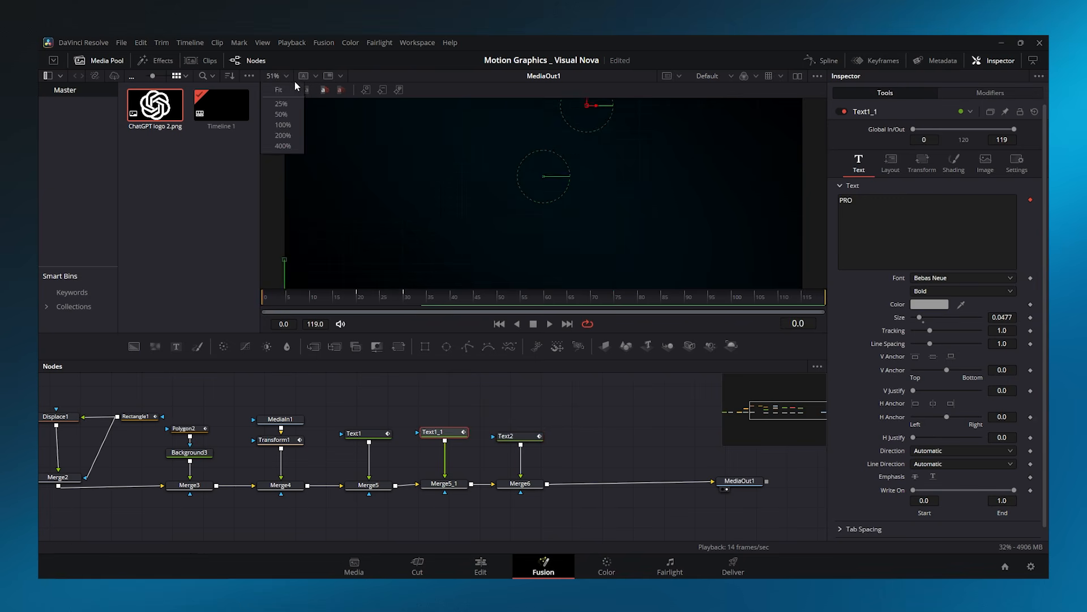
click(285, 89)
drag(481, 333, 481, 456)
click(511, 511)
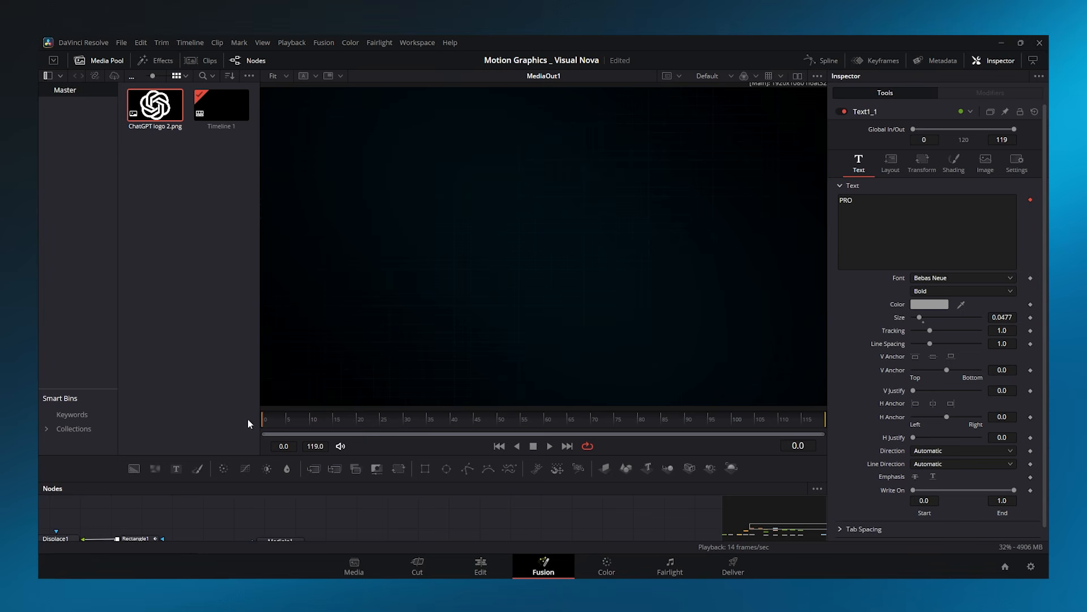
click(550, 447)
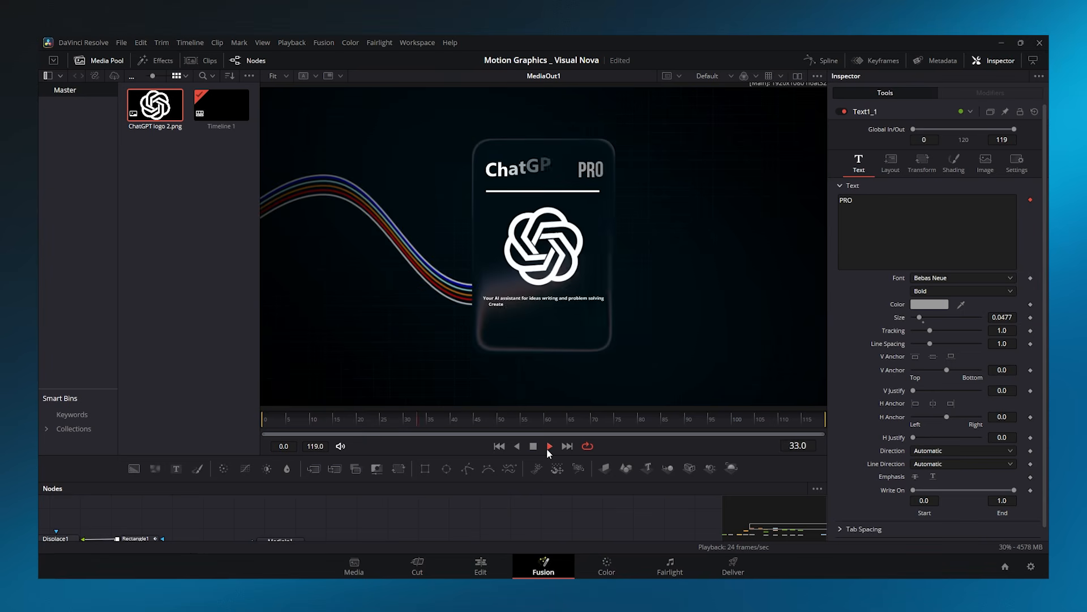